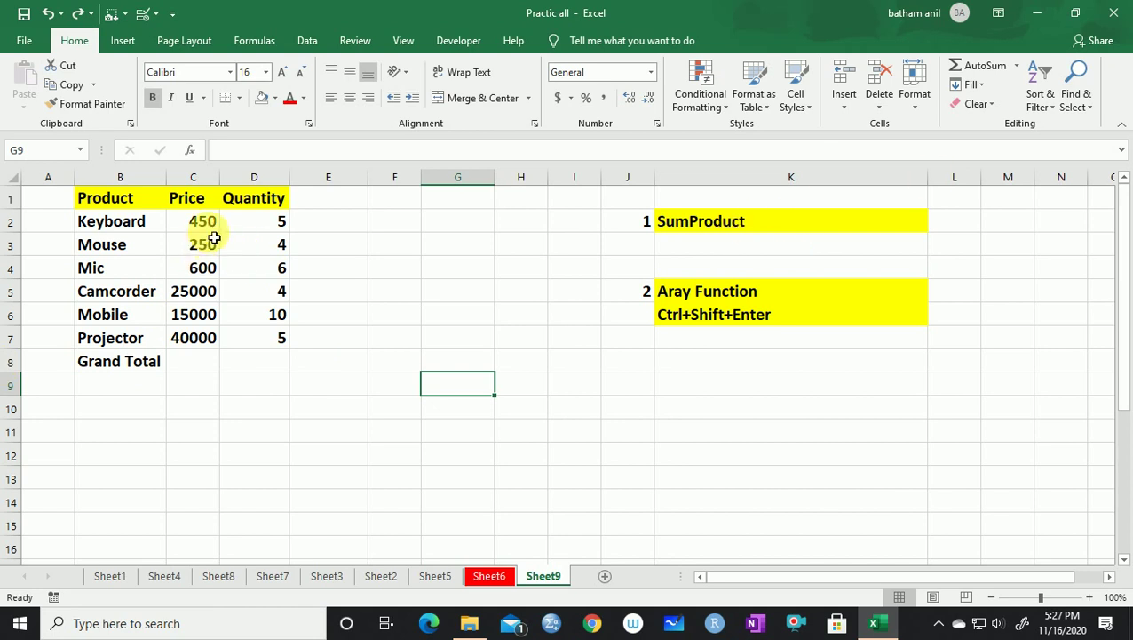
Calculate the grand total of price times quantity in E8 with =SUMPRODUCT(C2:C7,D2:D7)
click(329, 369)
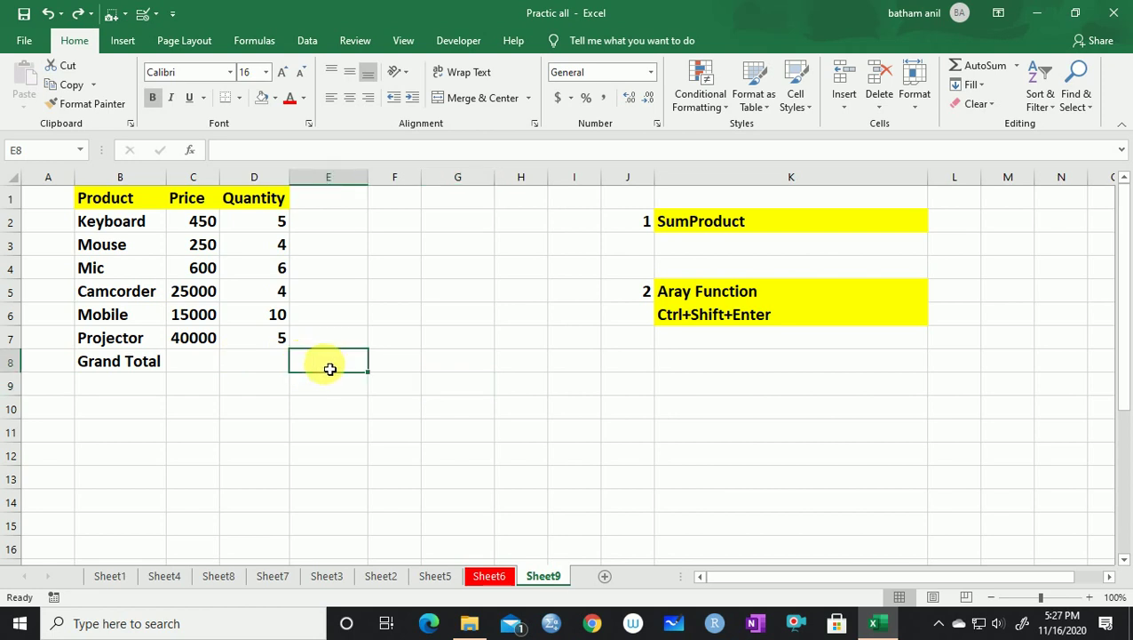
text(=)
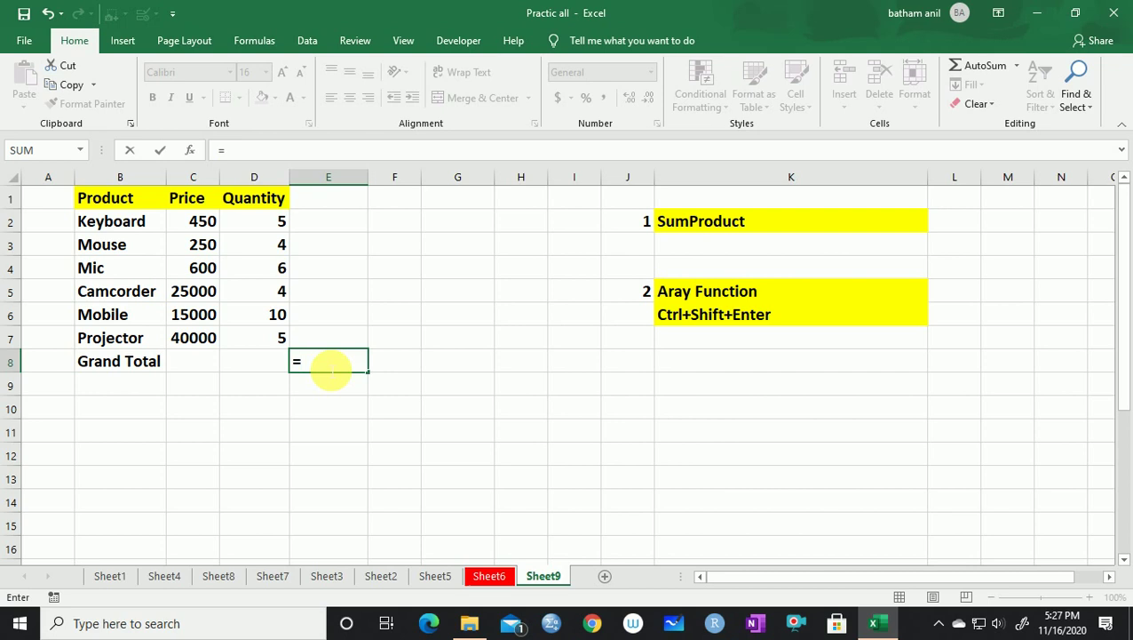
text(Su)
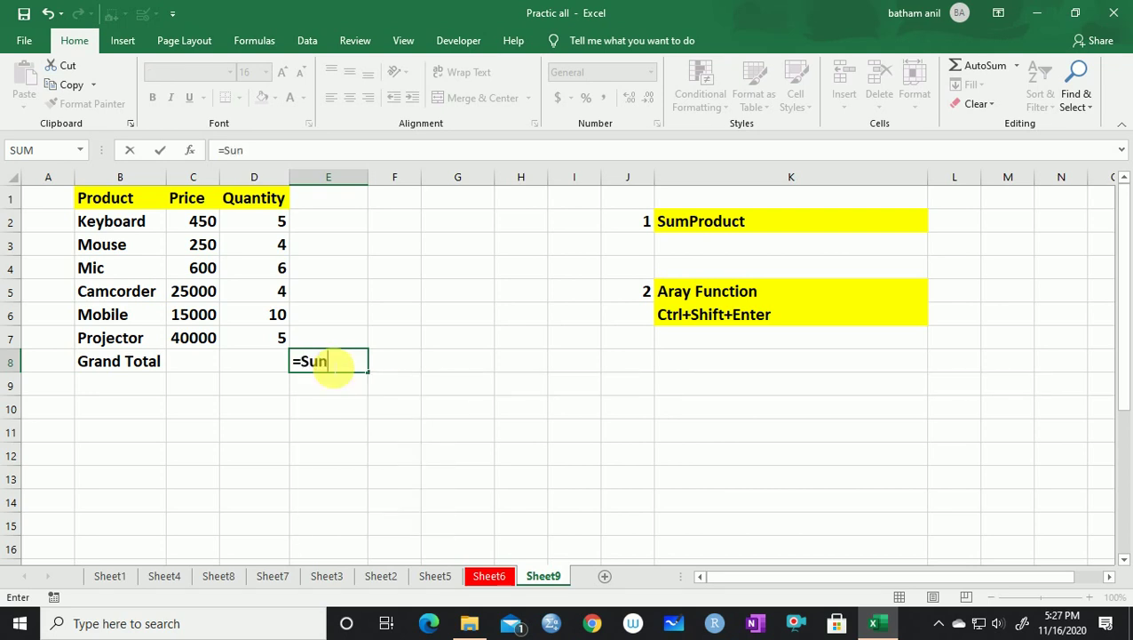
text(mp)
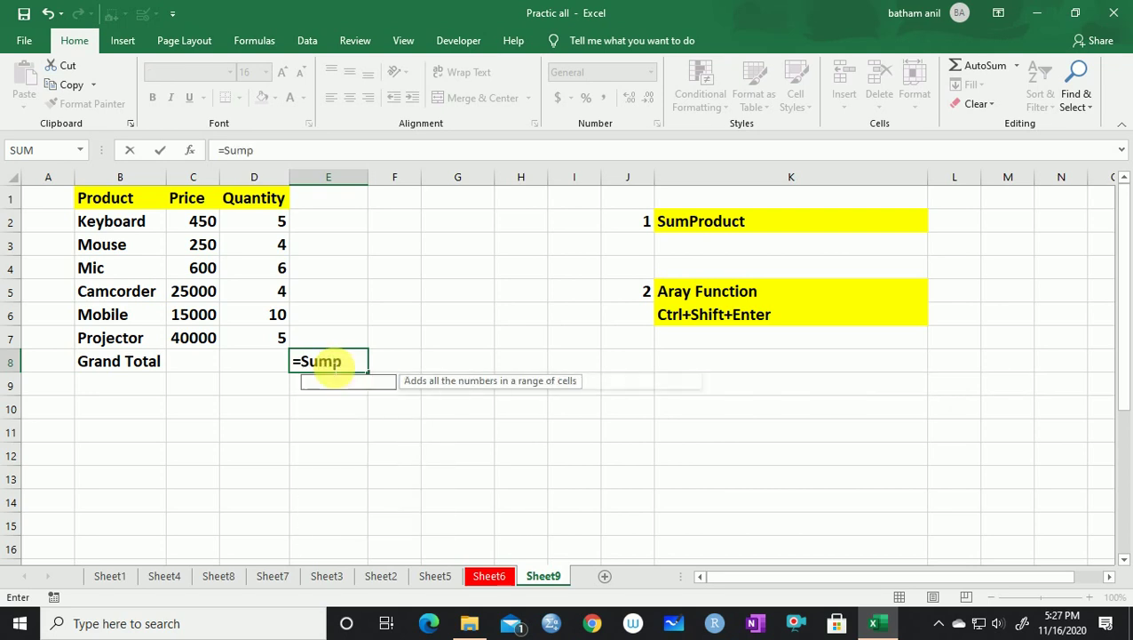
key(Tab)
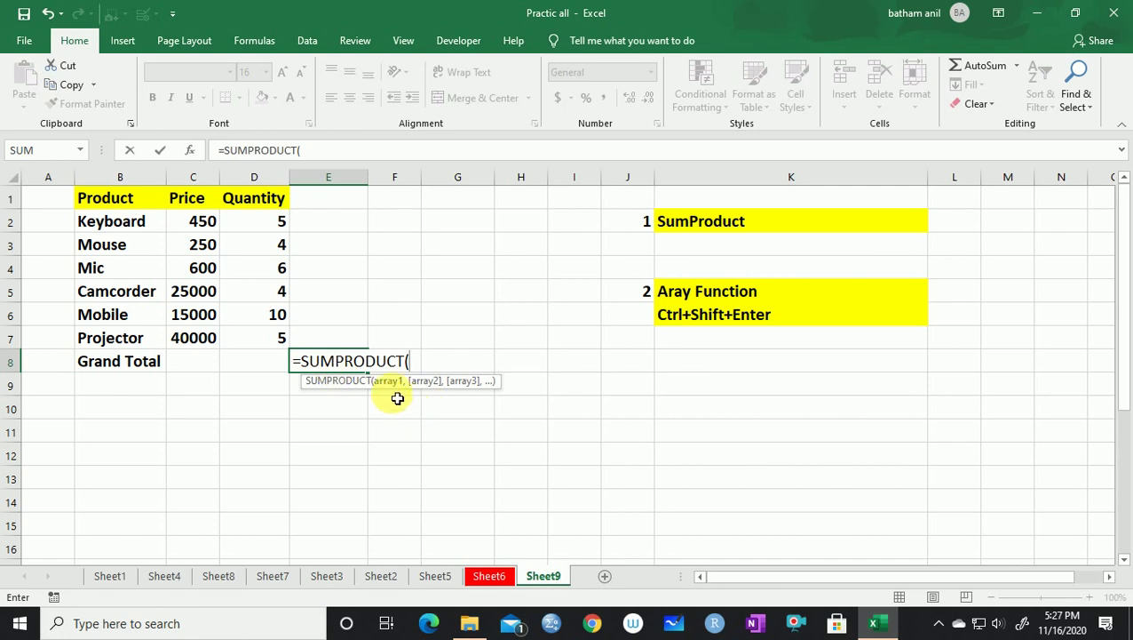
drag(197, 221, 197, 337)
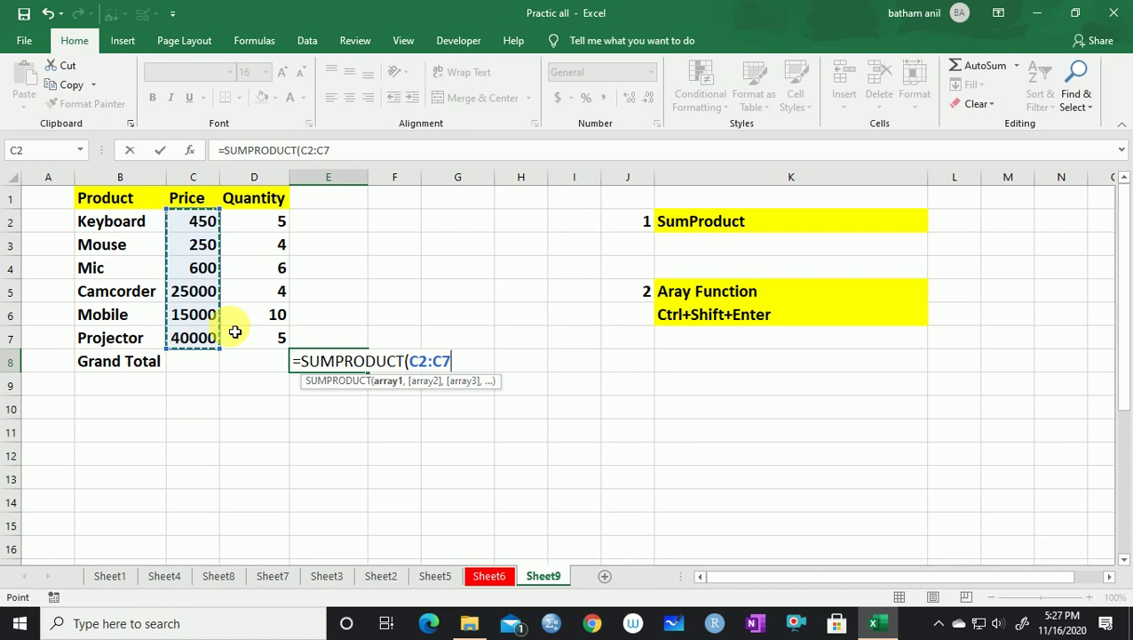
text(,)
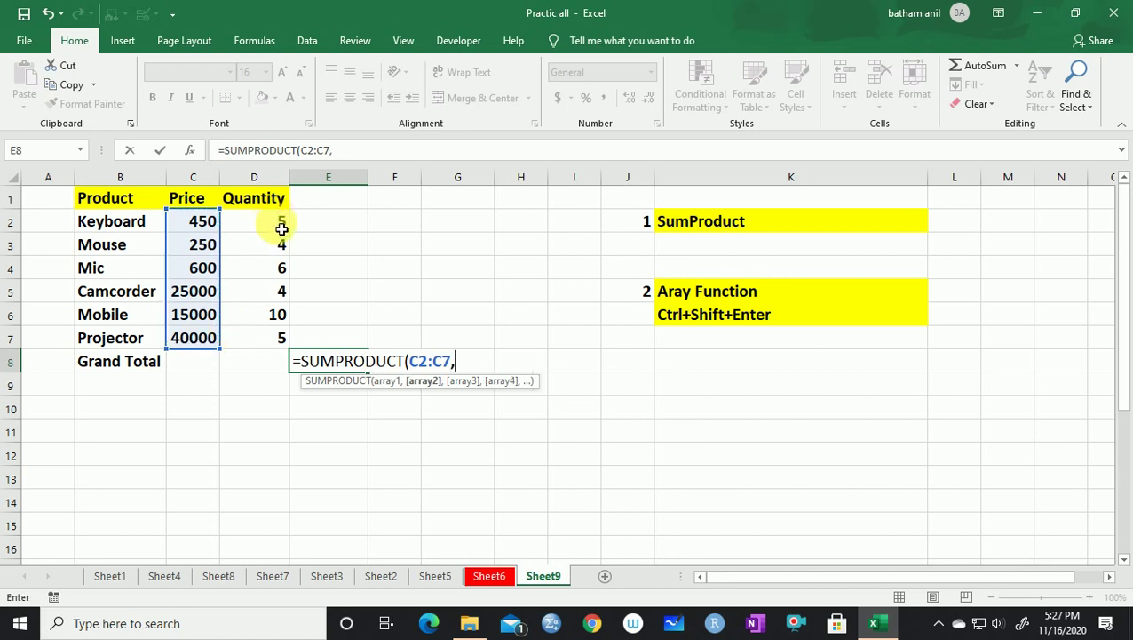
drag(281, 228, 278, 336)
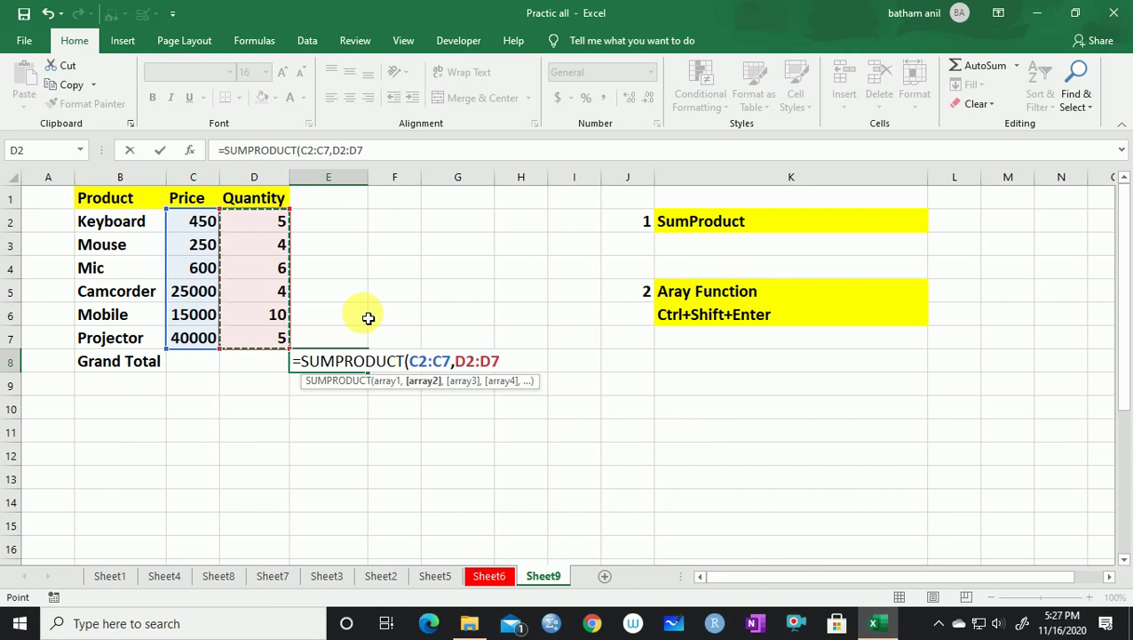
key(Return)
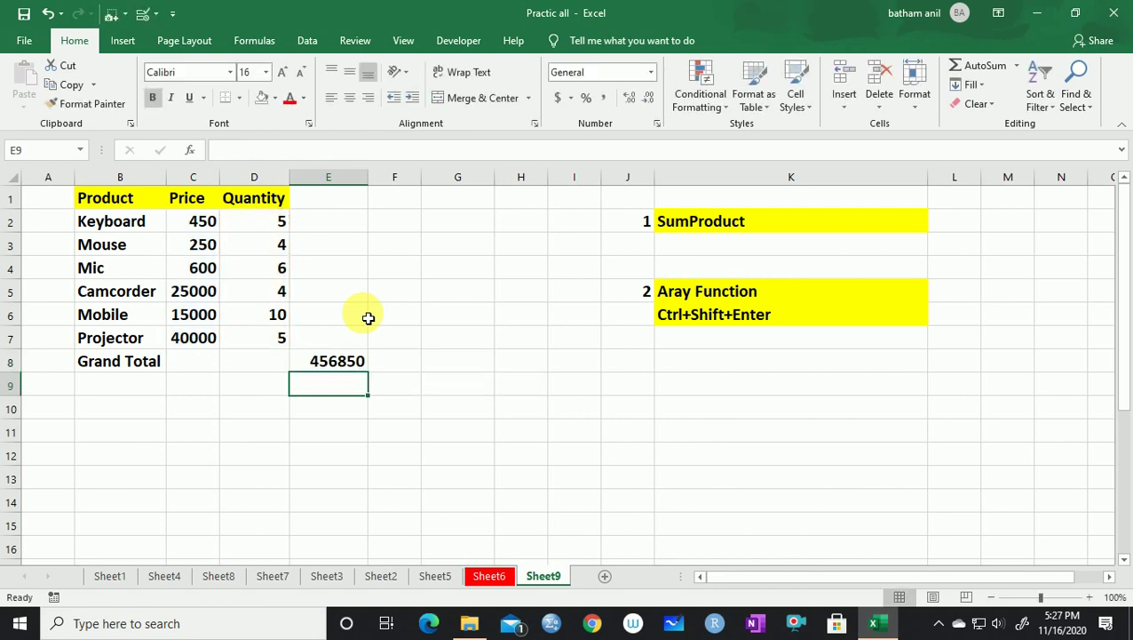
Fill the Grand Total row from B8 to E8 with the standard orange colour
click(338, 361)
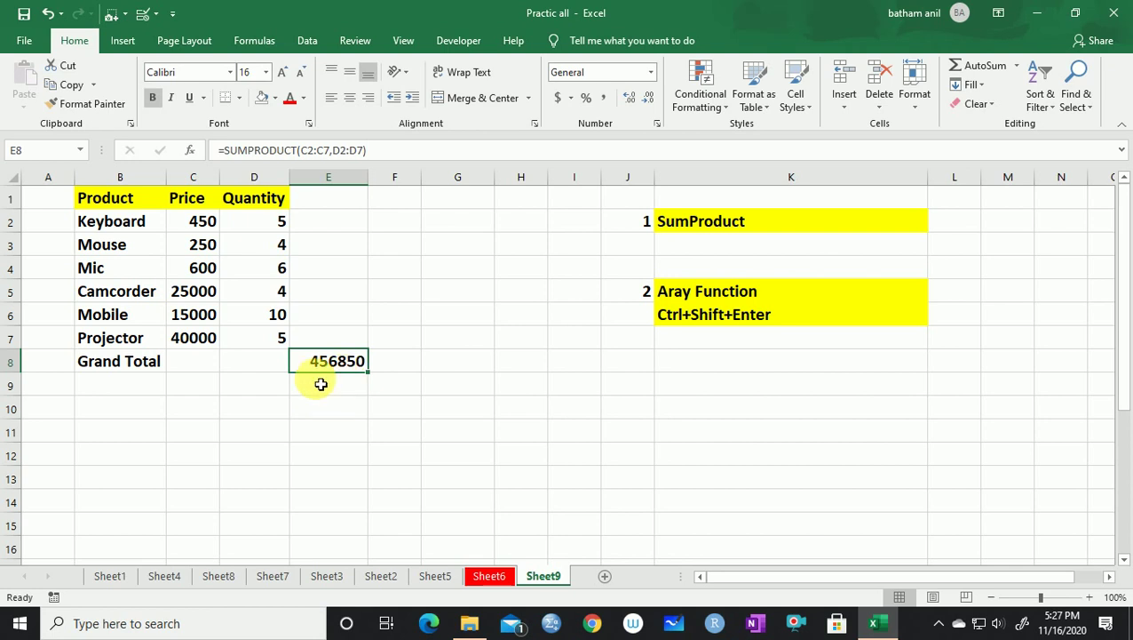
drag(129, 362, 348, 379)
click(241, 379)
drag(146, 364, 321, 361)
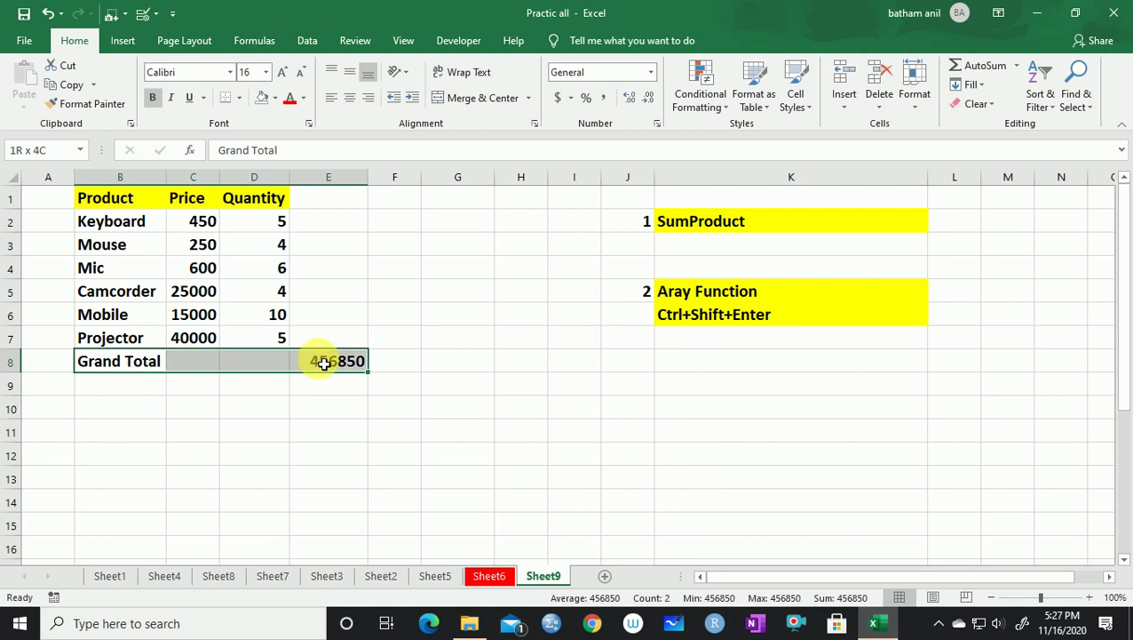
click(277, 99)
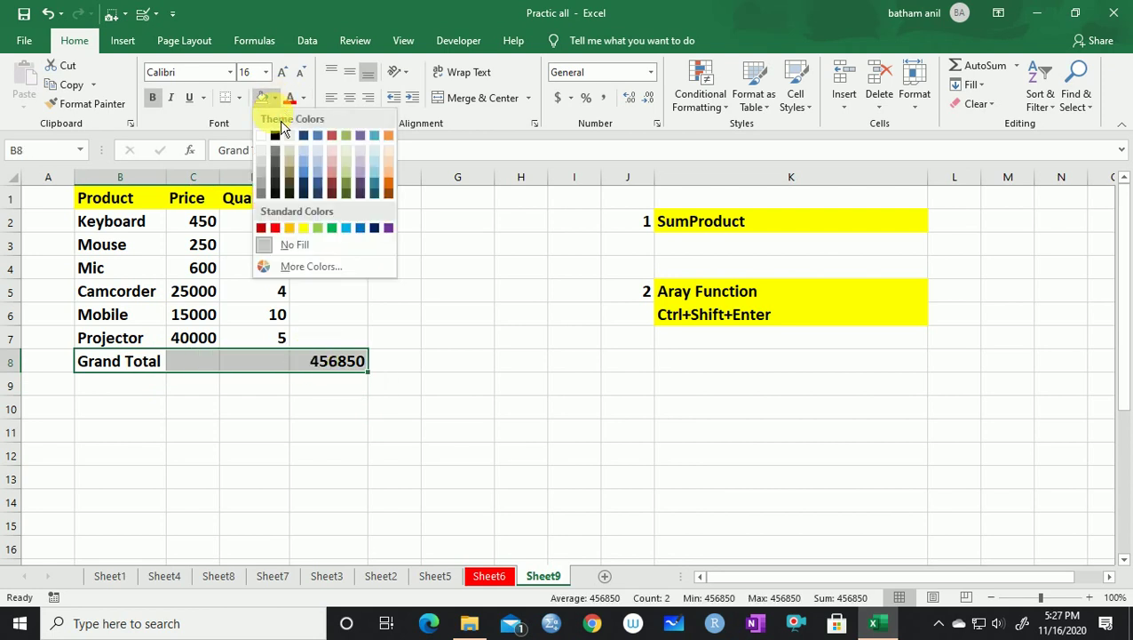
click(296, 229)
click(276, 410)
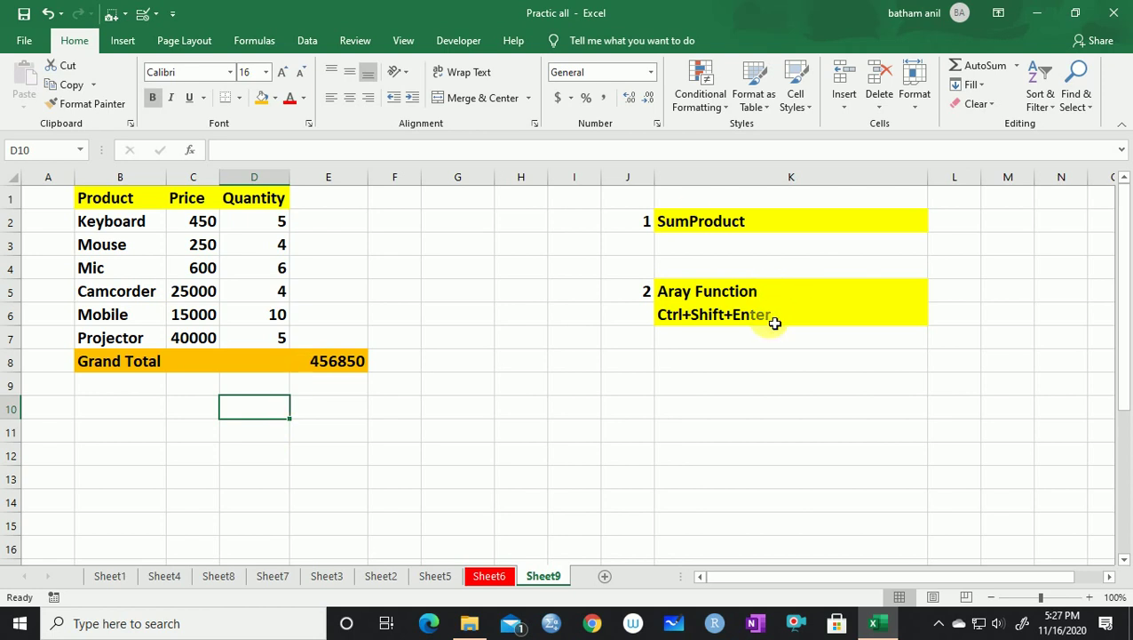
Enter =SUM(C2:C7*D2:D7) in G8 as an array formula to total price times quantity
click(461, 369)
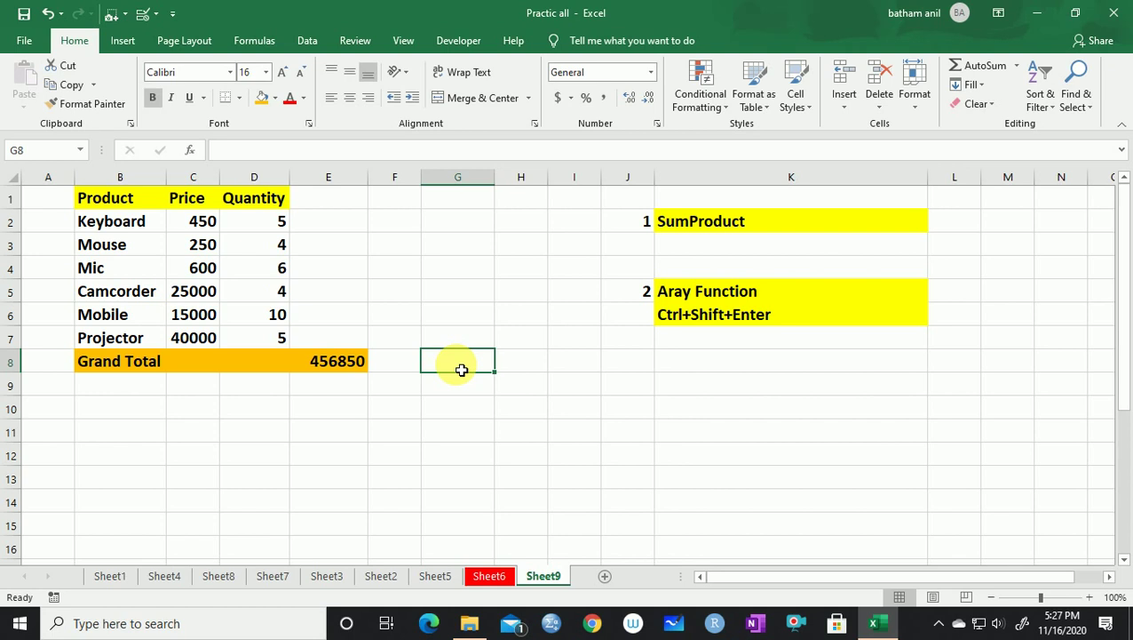
text(=)
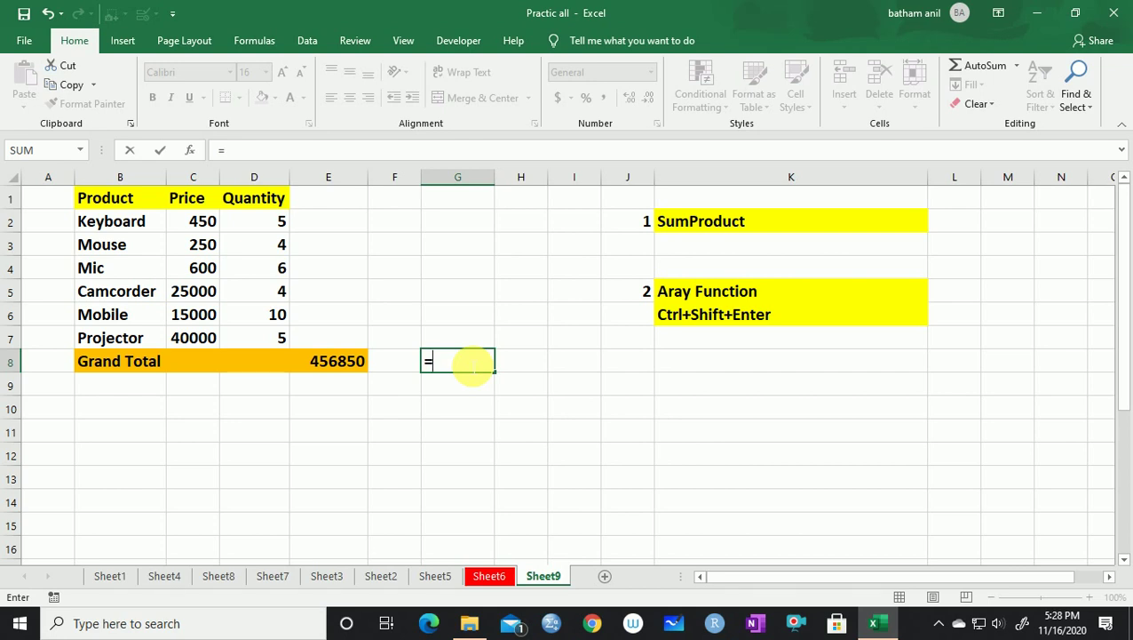
text(sum)
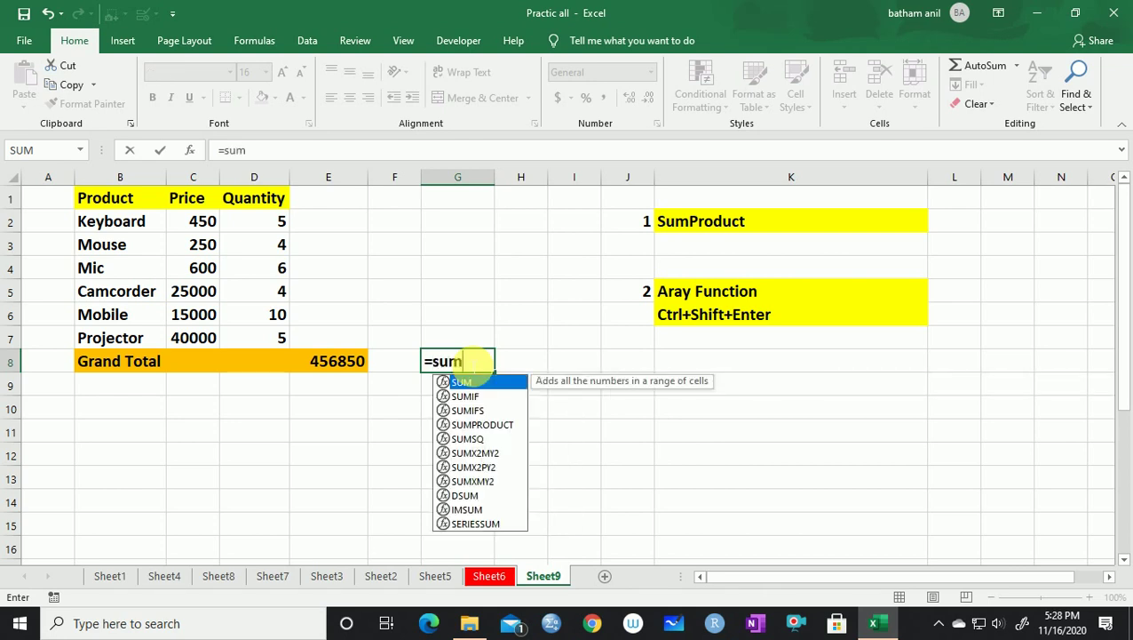
key(Tab)
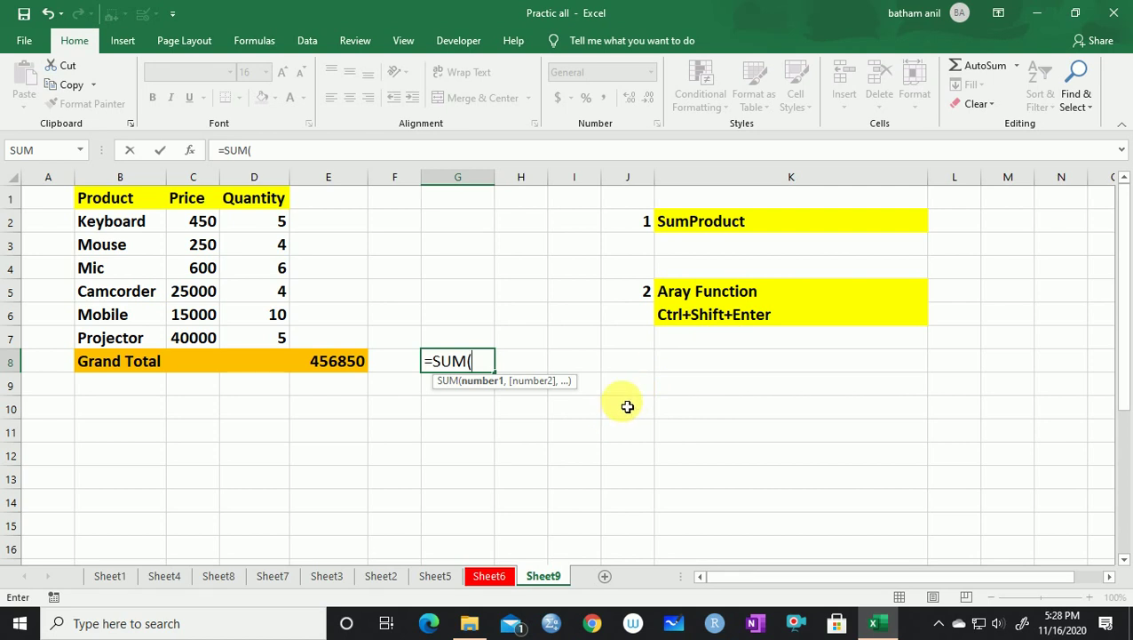
drag(195, 220, 198, 342)
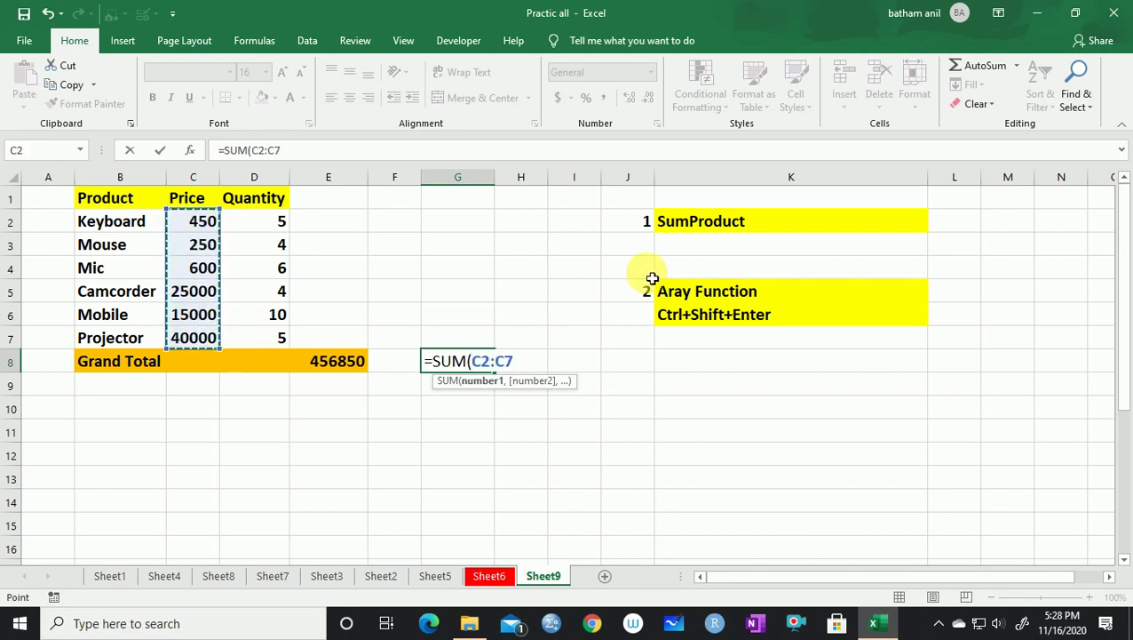
text(*)
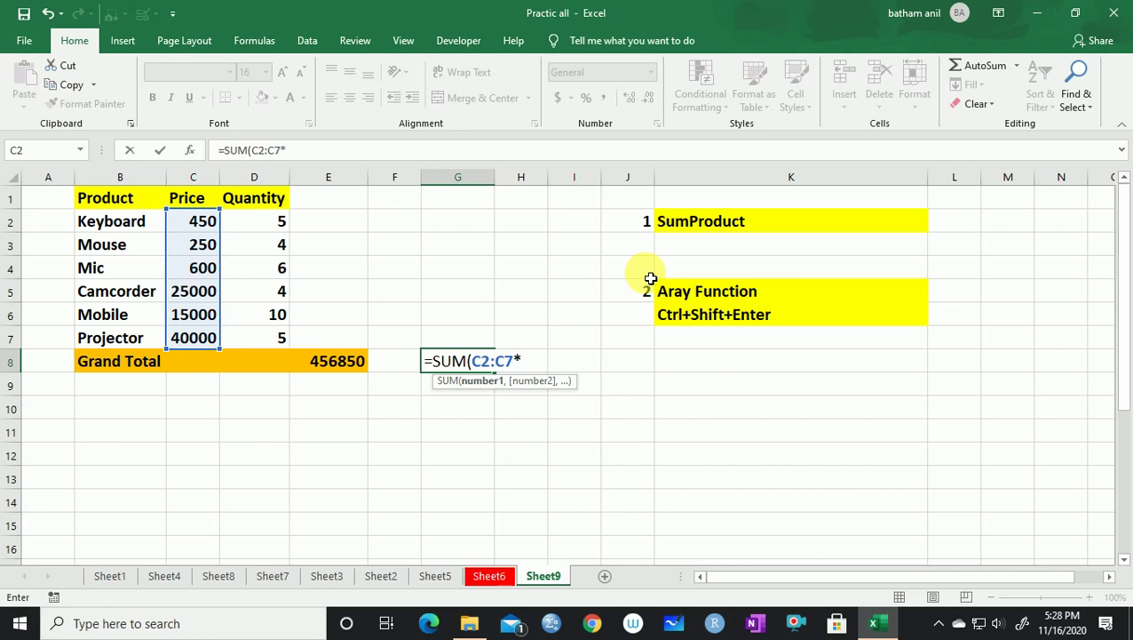
drag(278, 222, 277, 342)
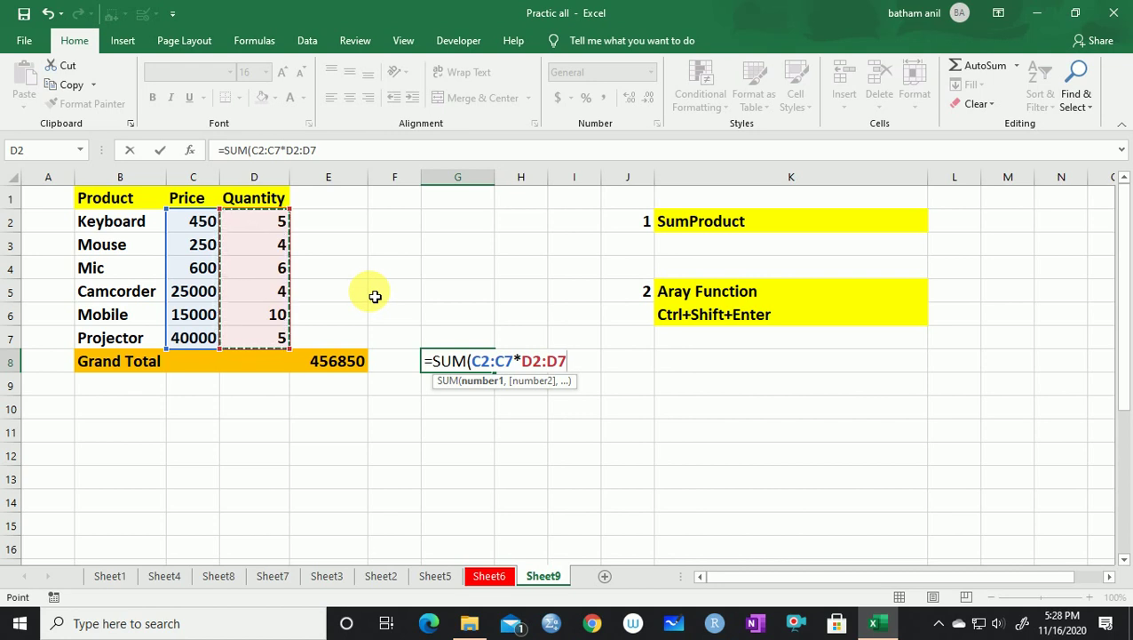
key(ctrl+shift+Return)
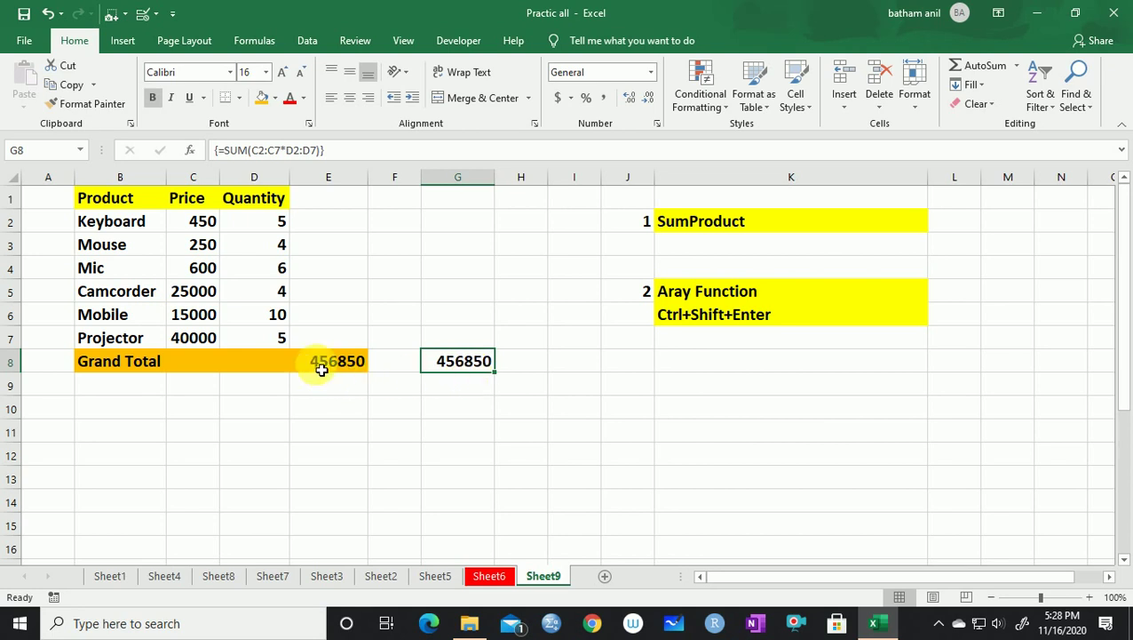
Erase the whole array formula from cell G8
double_click(463, 366)
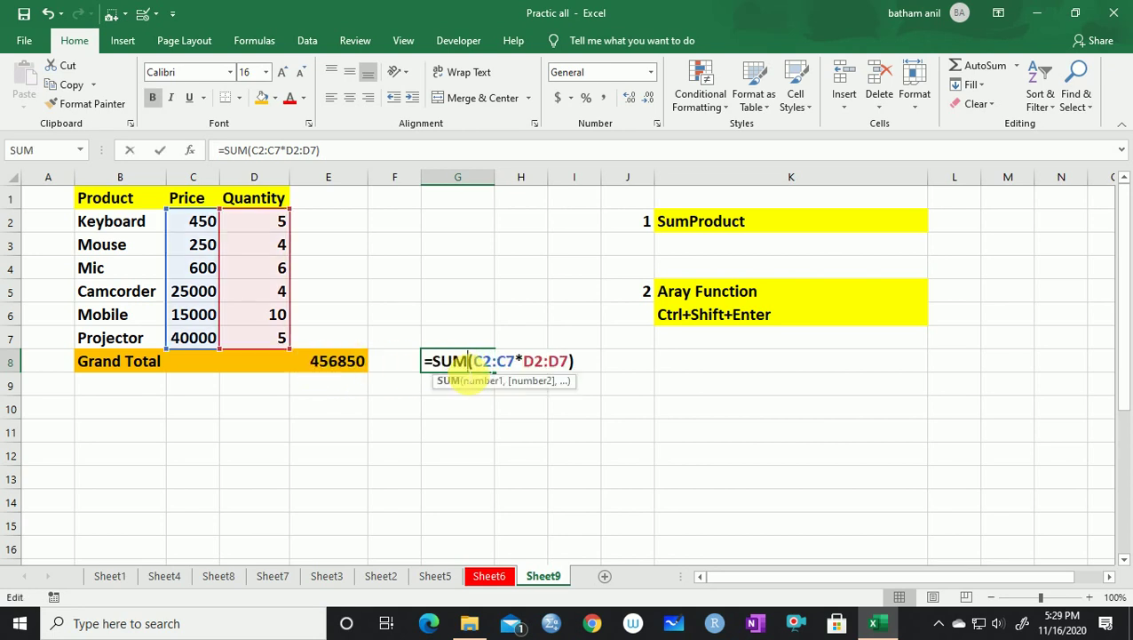
click(579, 361)
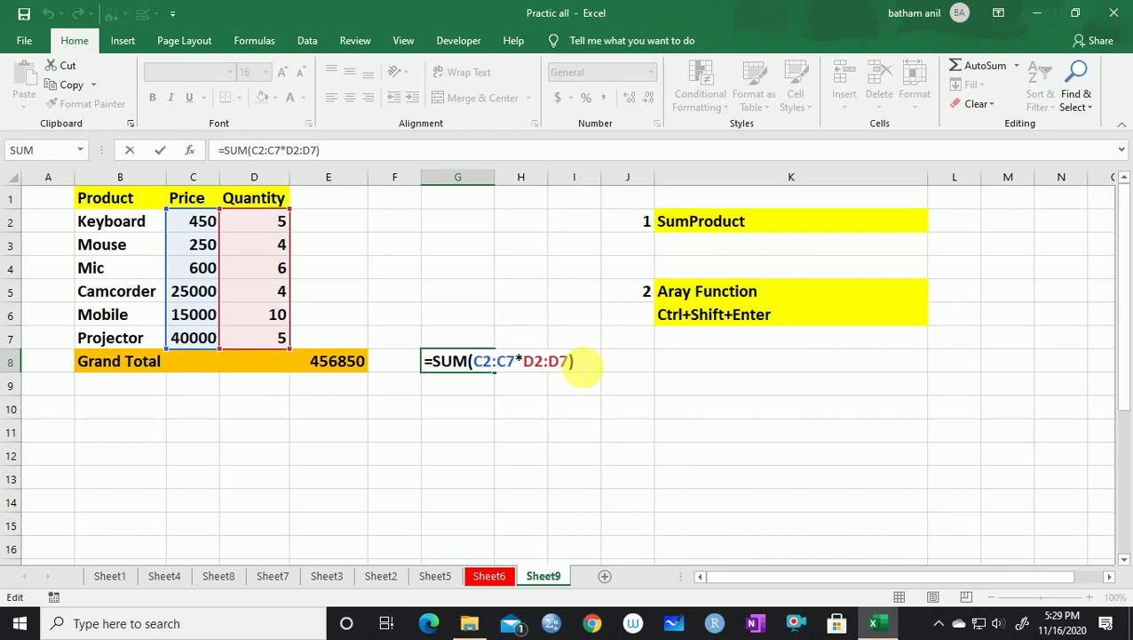
key(BackSpace)
key(BackSpace)
key(BackSpace)
key(BackSpace)
key(BackSpace)
key(BackSpace)
key(BackSpace)
key(BackSpace)
key(BackSpace)
key(BackSpace)
key(BackSpace)
key(BackSpace)
key(BackSpace)
key(BackSpace)
key(BackSpace)
key(BackSpace)
key(BackSpace)
key(BackSpace)
click(453, 367)
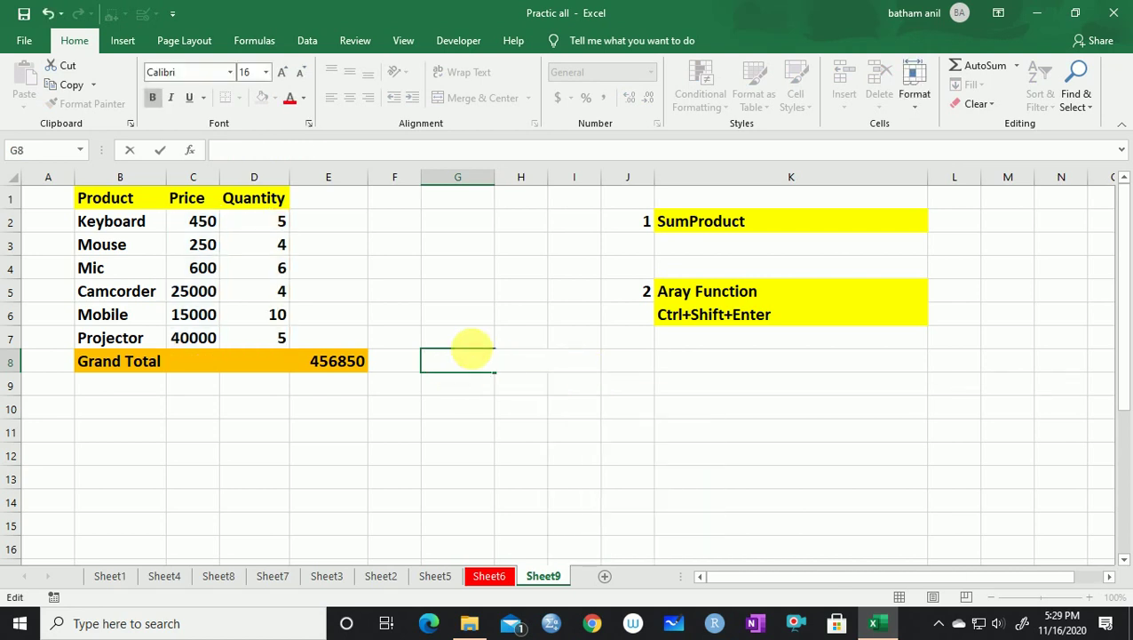
Re-enter the grand total in G8 as the array formula =SUM(C2:C7*D2:D7)
text(=)
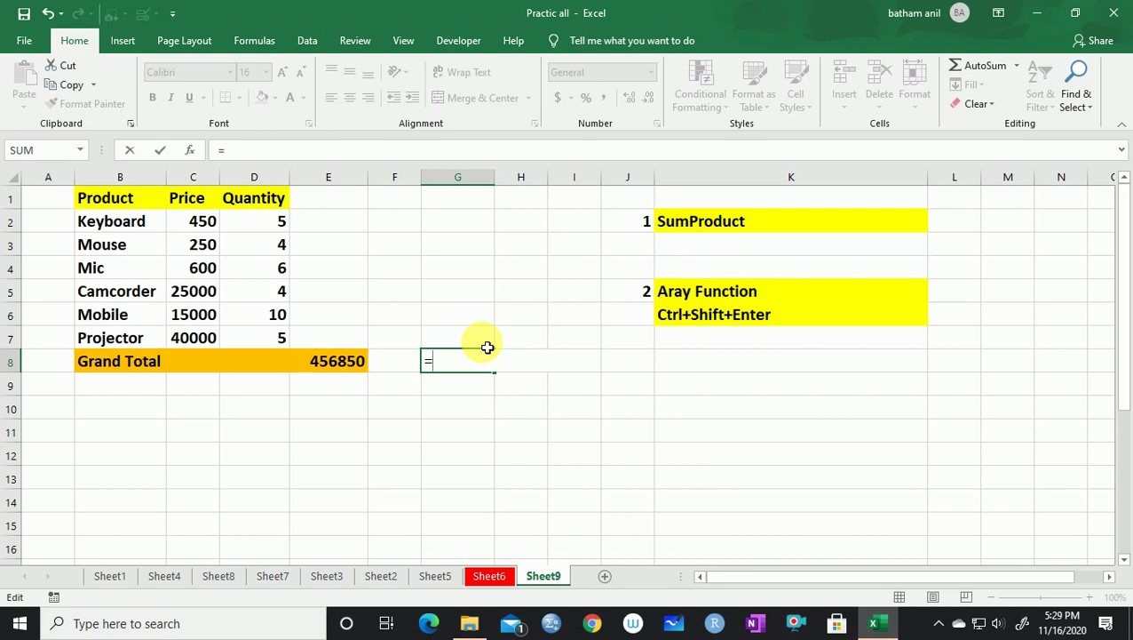
text(=s)
key(BackSpace)
text(sum)
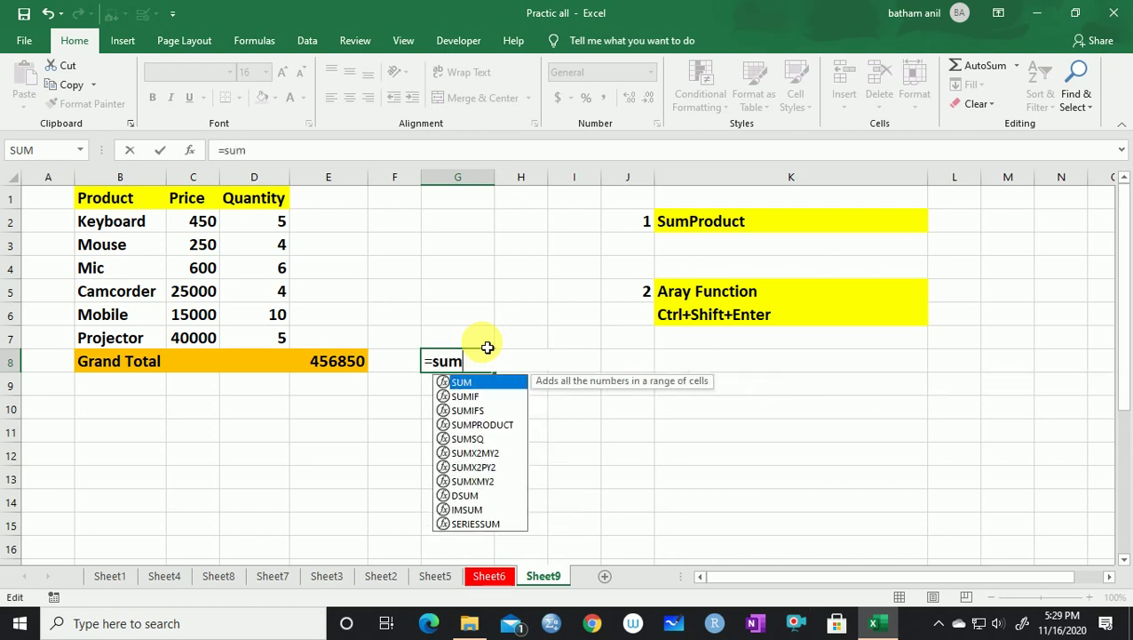
key(Tab)
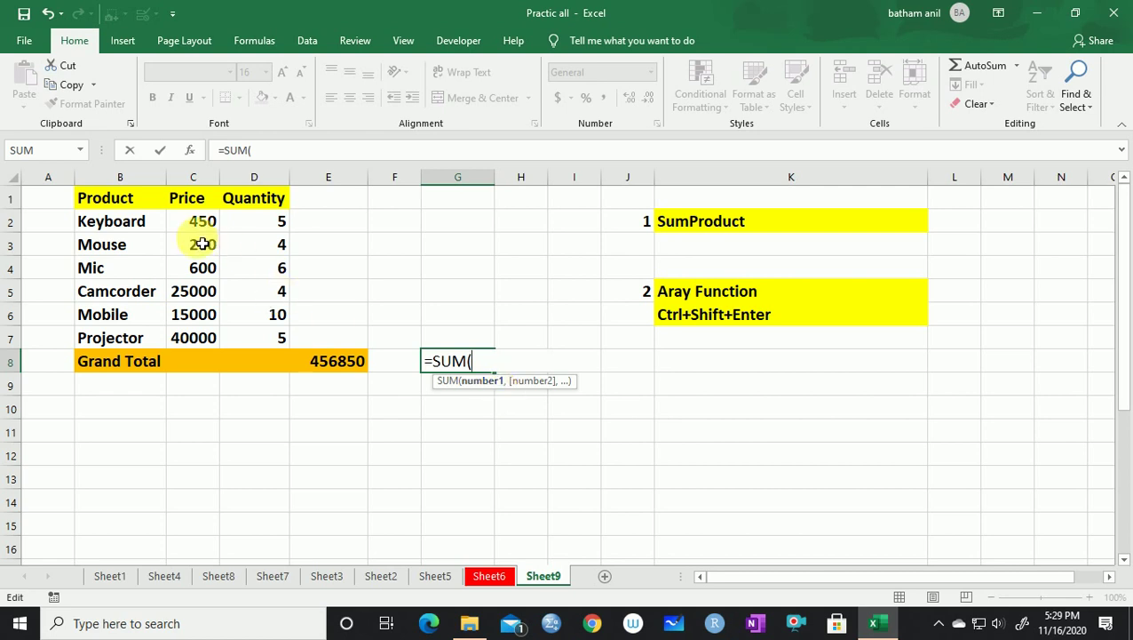
drag(195, 222, 208, 336)
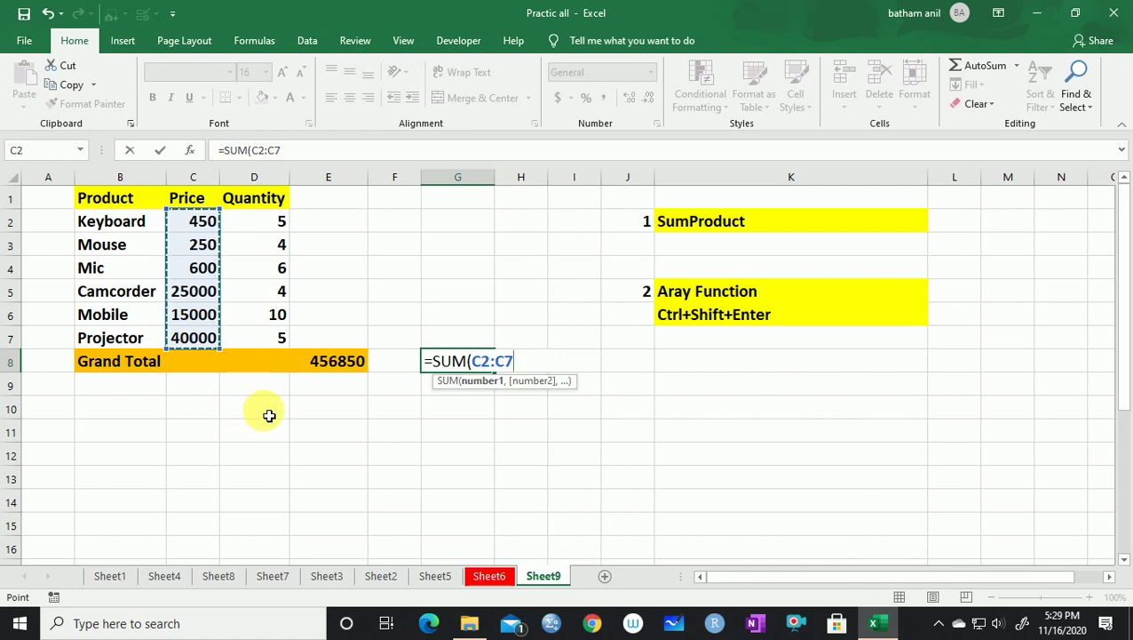
text(*)
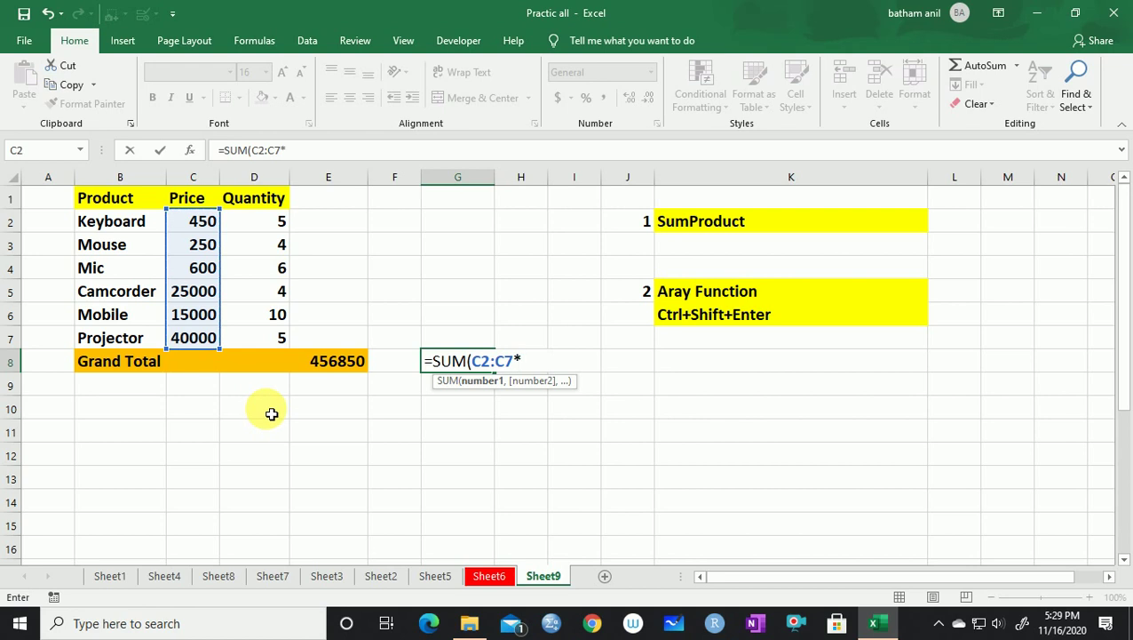
click(278, 230)
drag(278, 230, 278, 339)
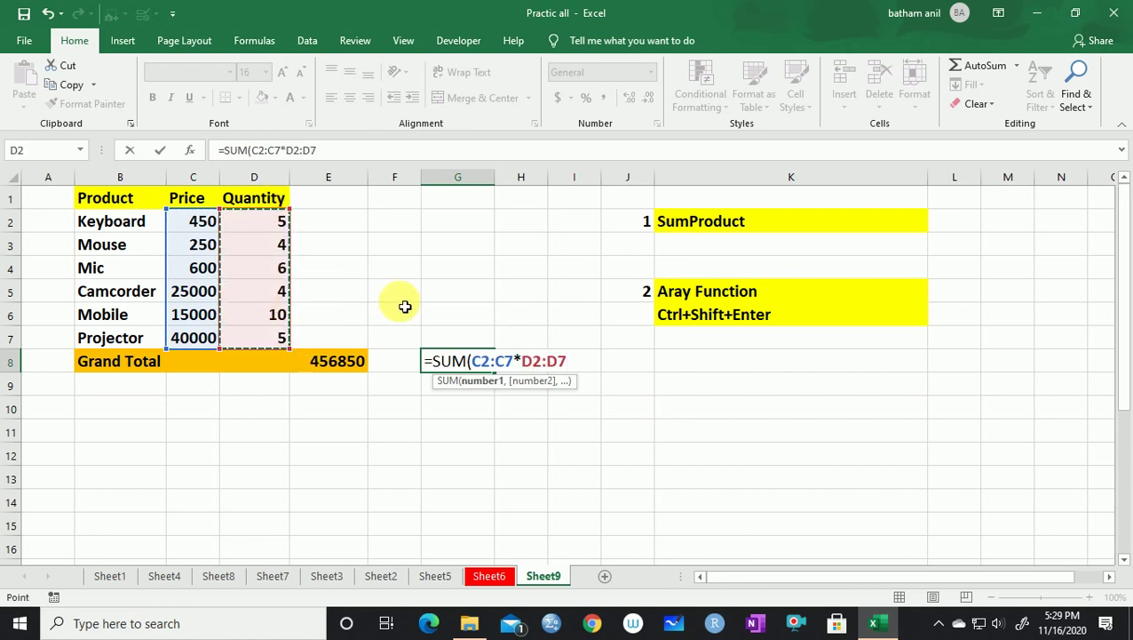
key(ctrl+shift+Return)
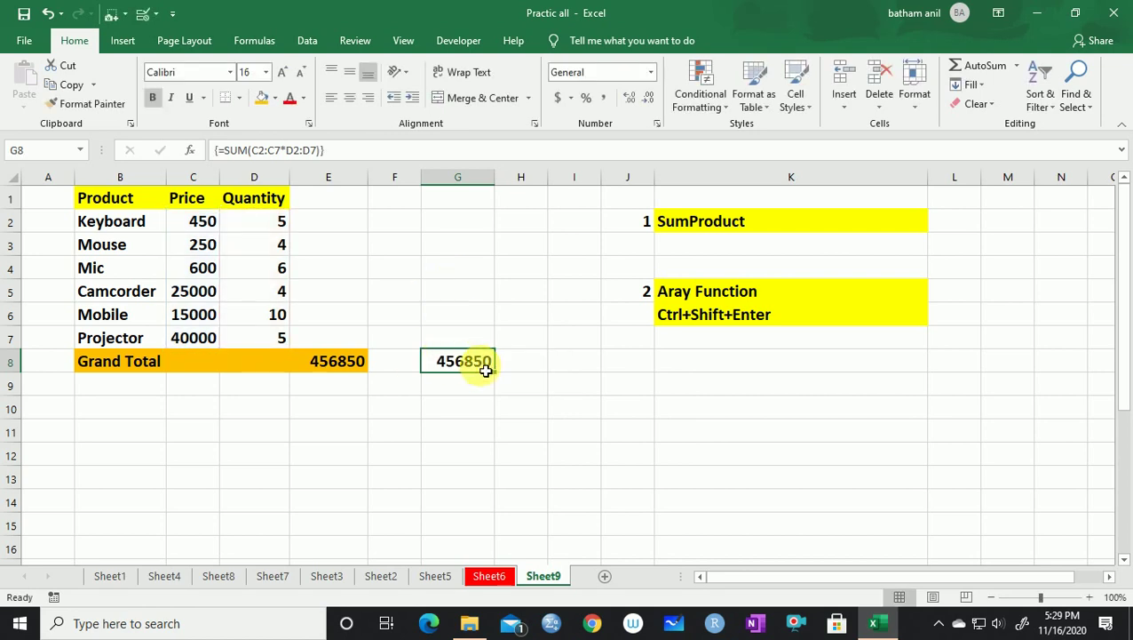
Fill the array formula's result cell G8 with standard red
click(275, 98)
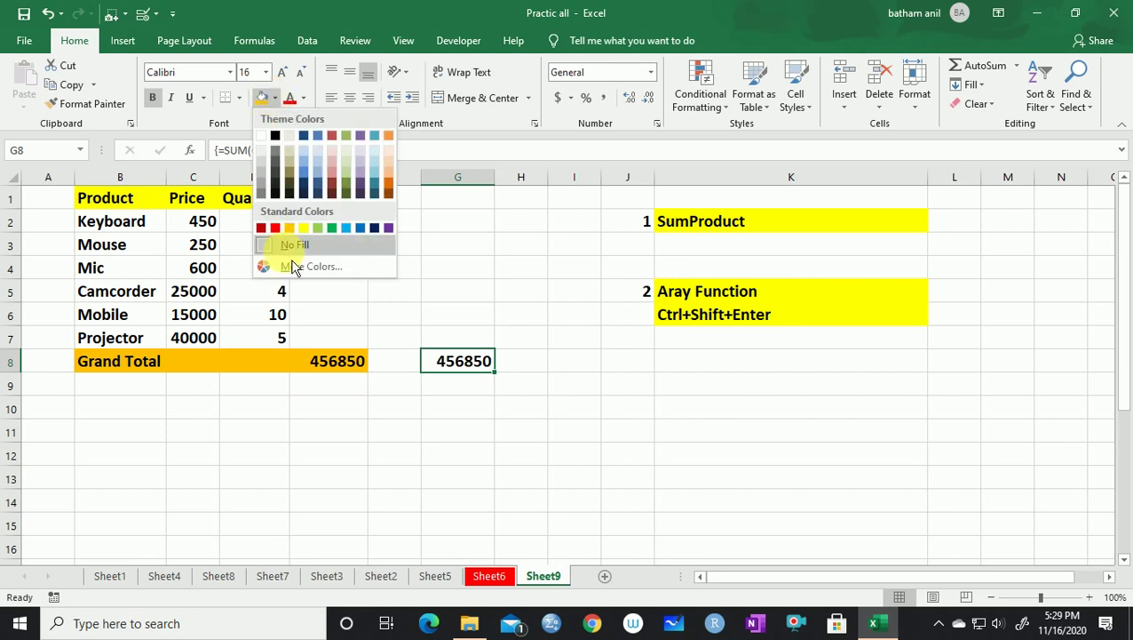
click(275, 227)
click(458, 433)
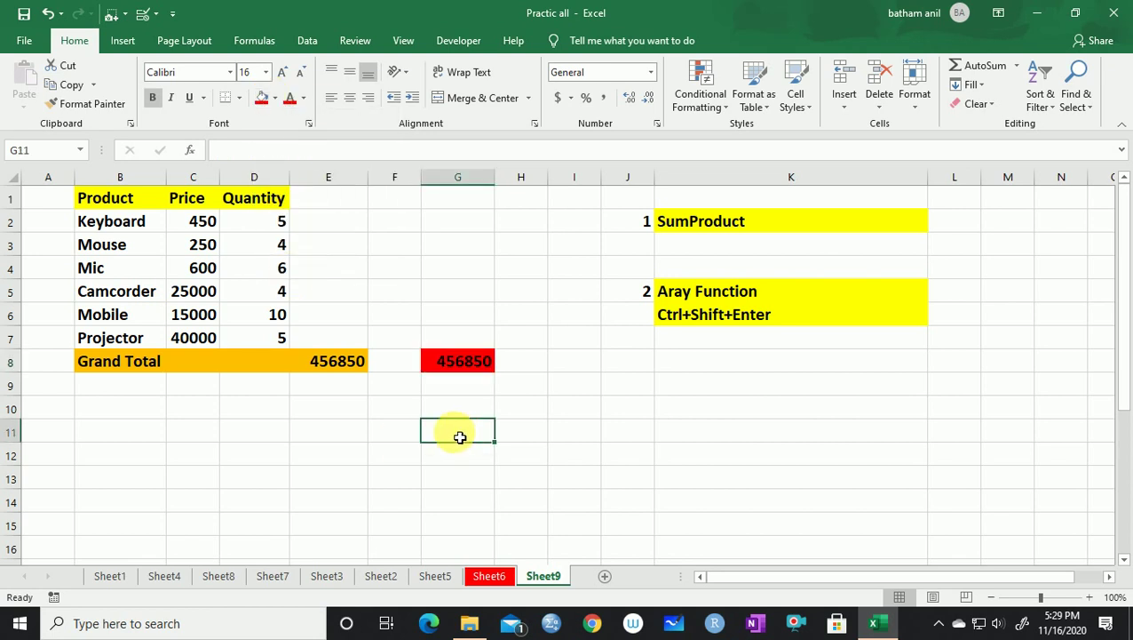
click(322, 367)
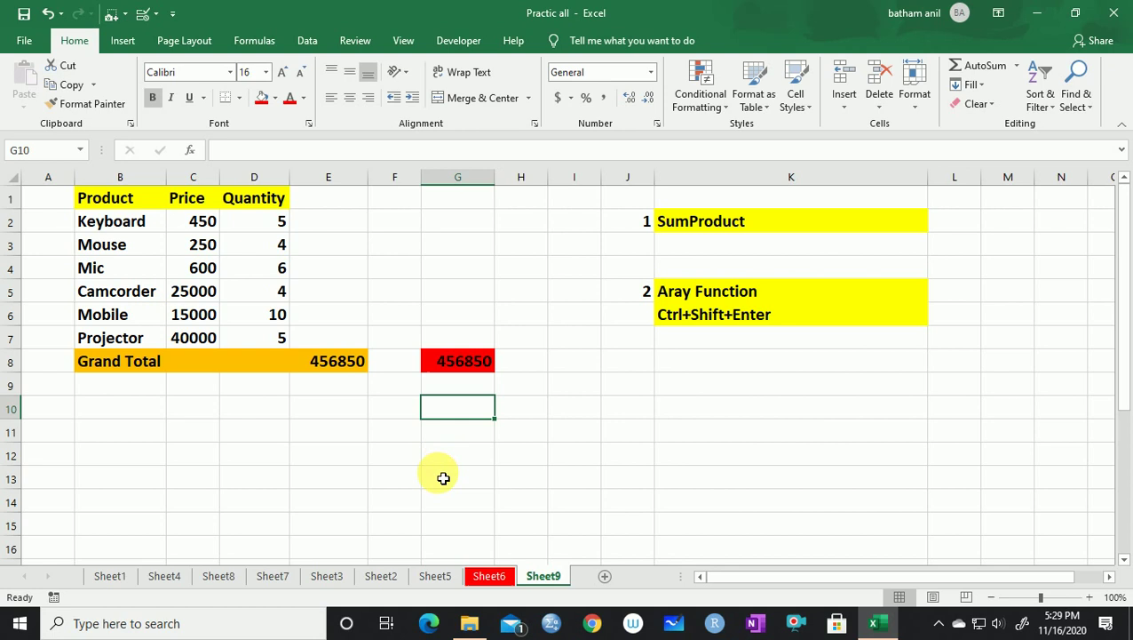
scroll(453, 475, down, 1)
scroll(455, 473, up, 1)
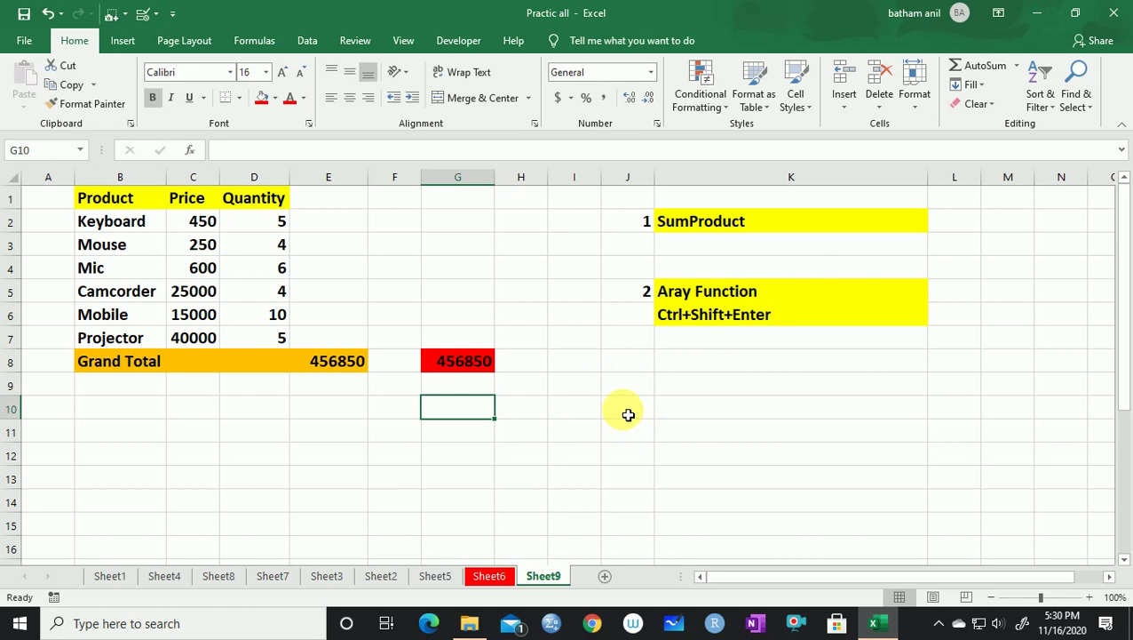
scroll(640, 422, down, 1)
scroll(642, 420, up, 1)
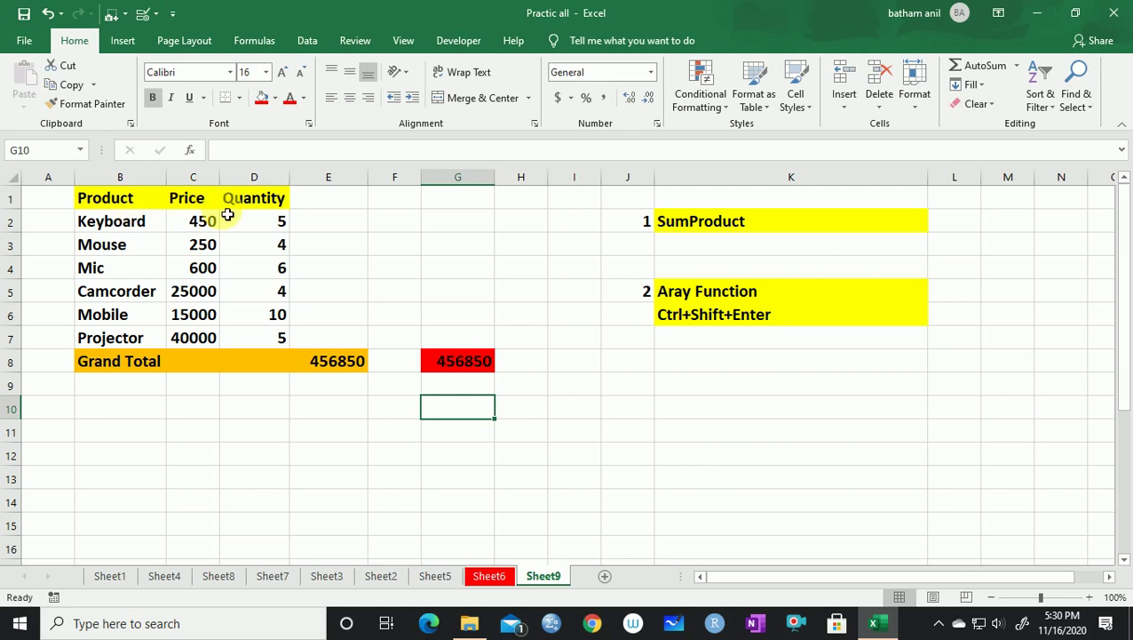
click(102, 207)
drag(109, 203, 271, 339)
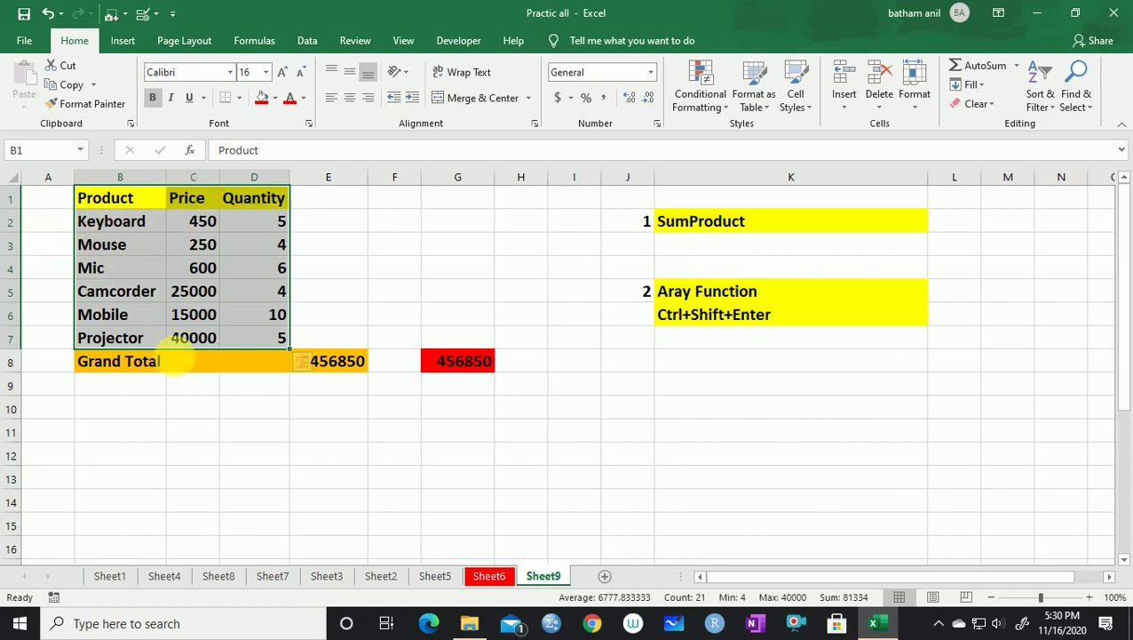
click(208, 478)
click(203, 436)
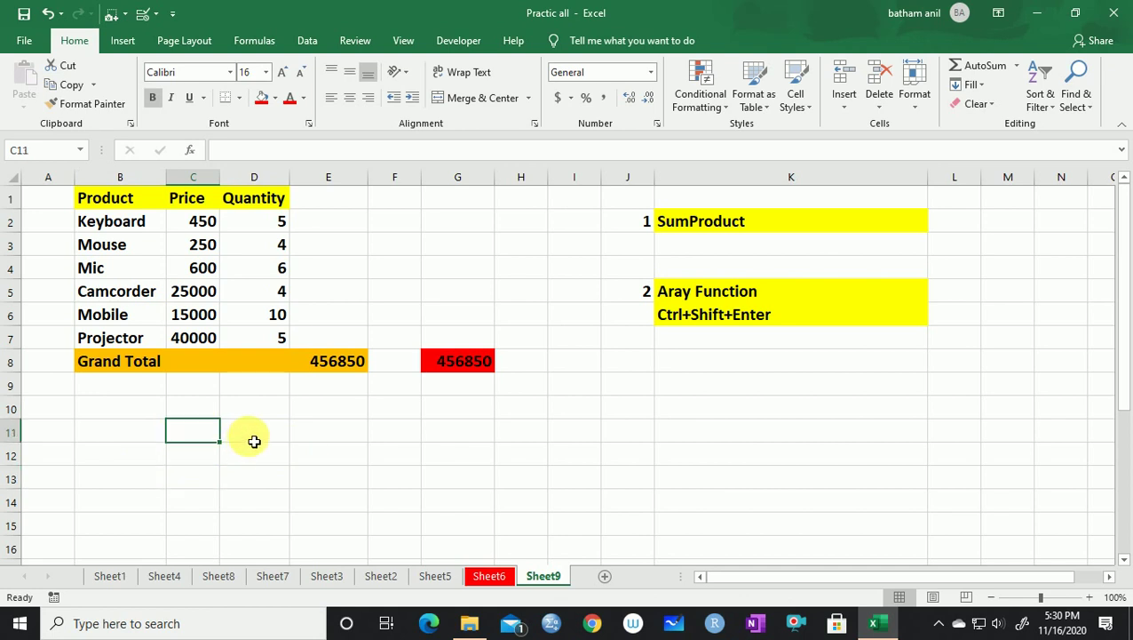
text(=tra)
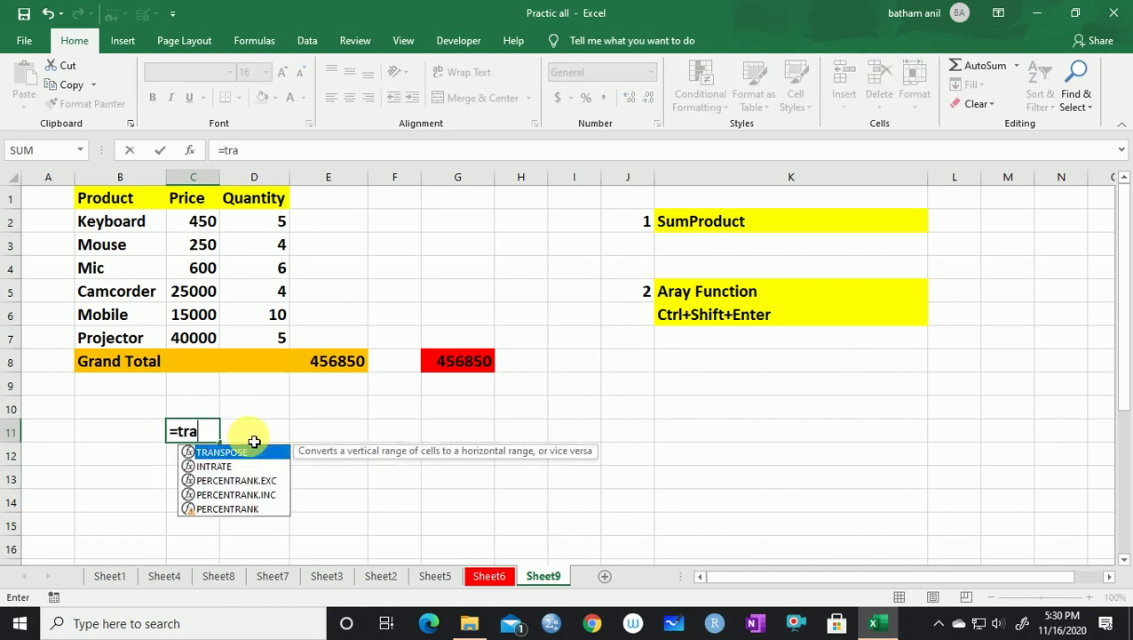
key(Tab)
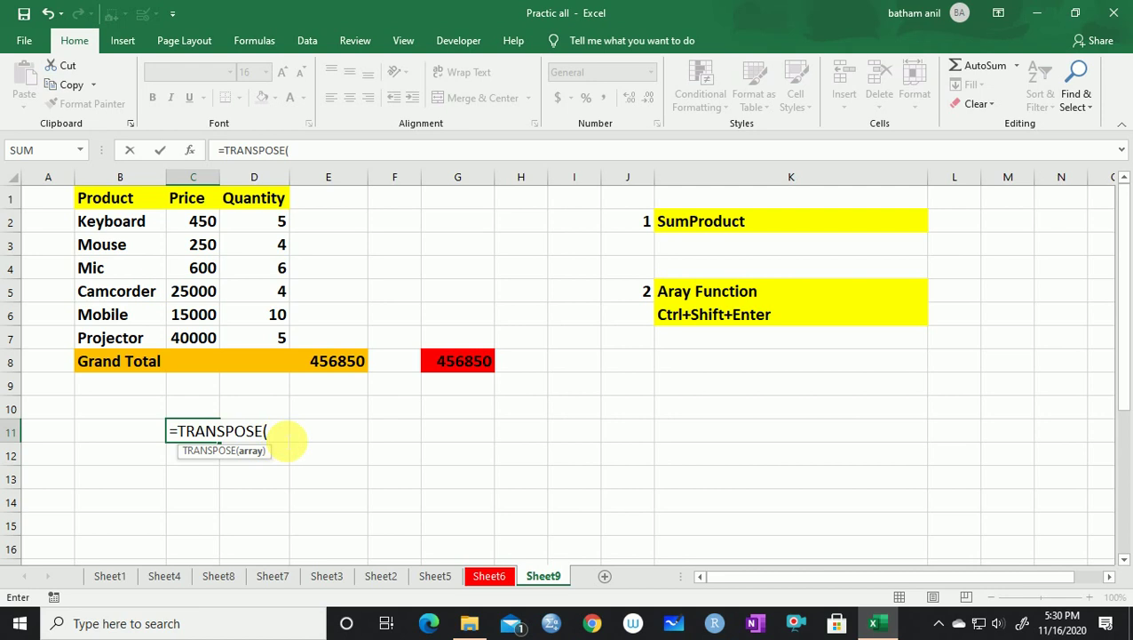
key(BackSpace)
key(BackSpace)
key(BackSpace)
key(BackSpace)
key(BackSpace)
key(BackSpace)
key(BackSpace)
key(BackSpace)
key(BackSpace)
key(BackSpace)
key(BackSpace)
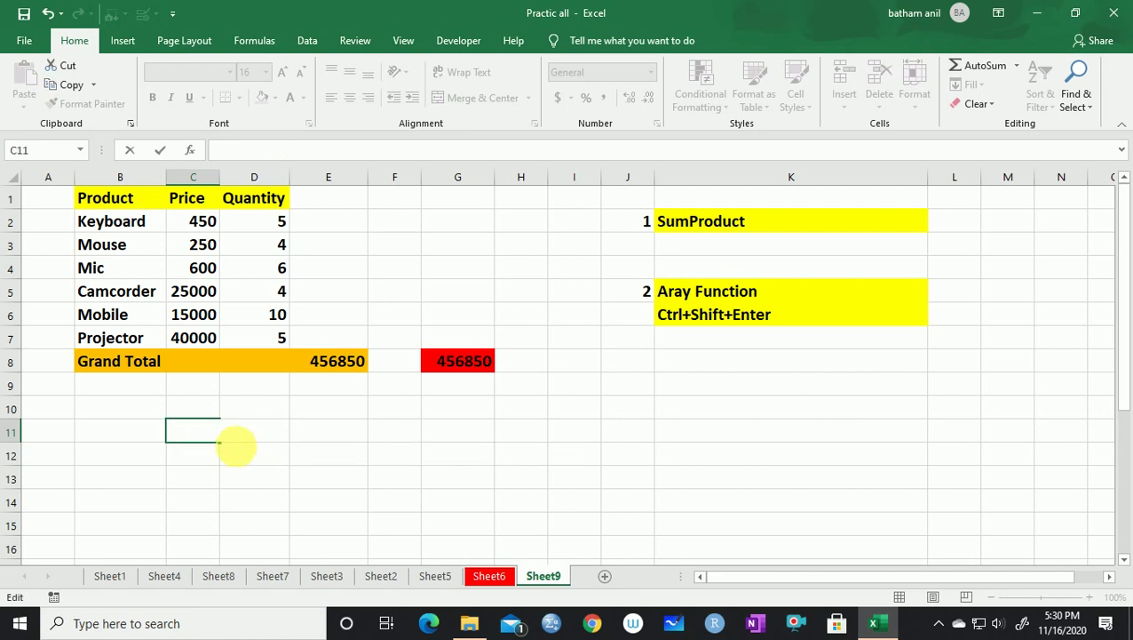
drag(111, 200, 253, 317)
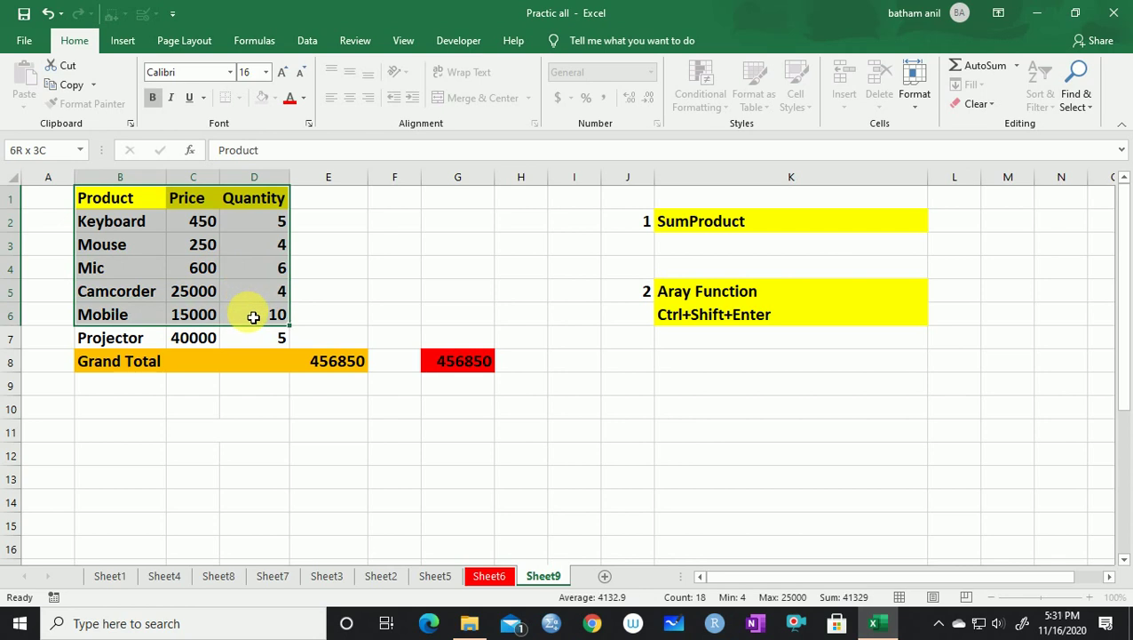
drag(253, 317, 253, 317)
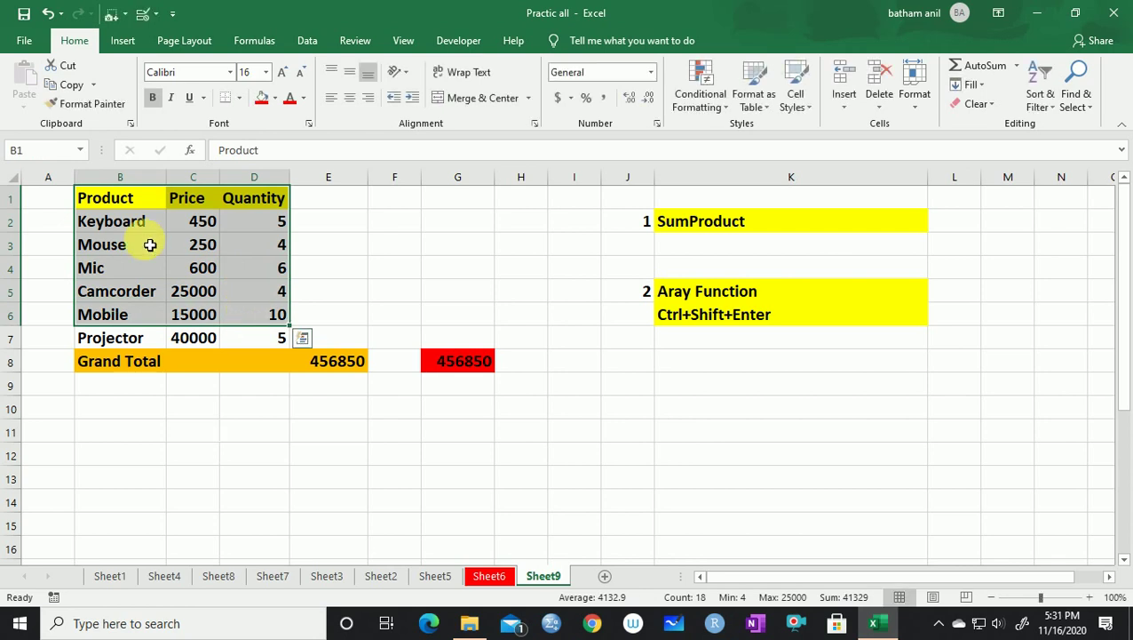
drag(98, 199, 277, 338)
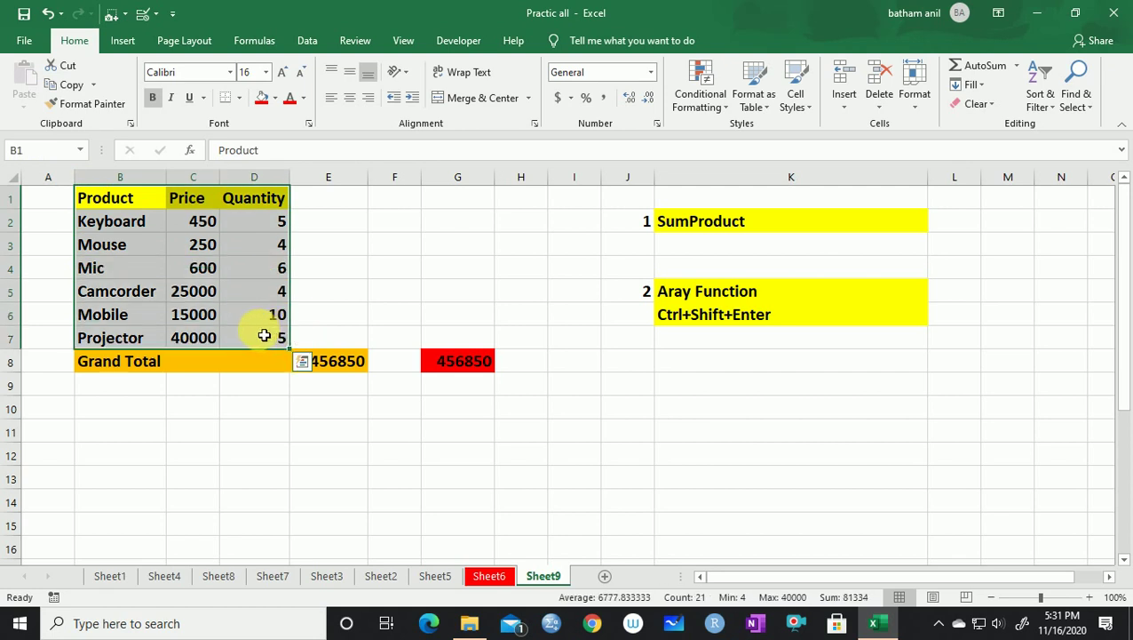
click(249, 291)
drag(114, 195, 250, 340)
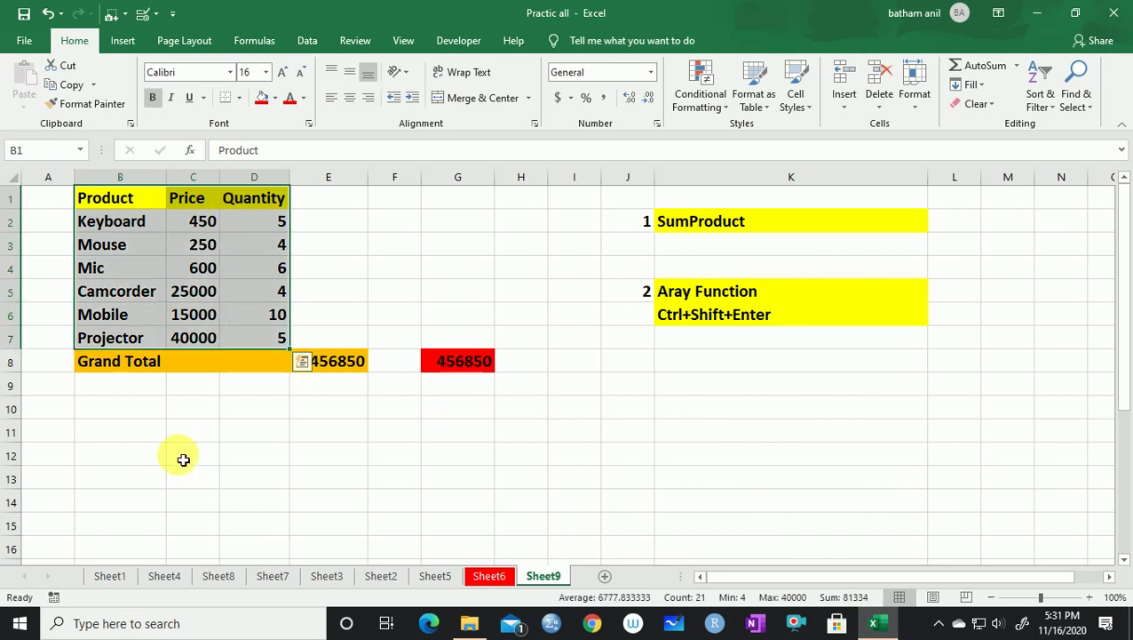
Enter =TRANSPOSE(B1:D7) as an array formula across the range C10:E16 below the product table
drag(248, 412, 405, 406)
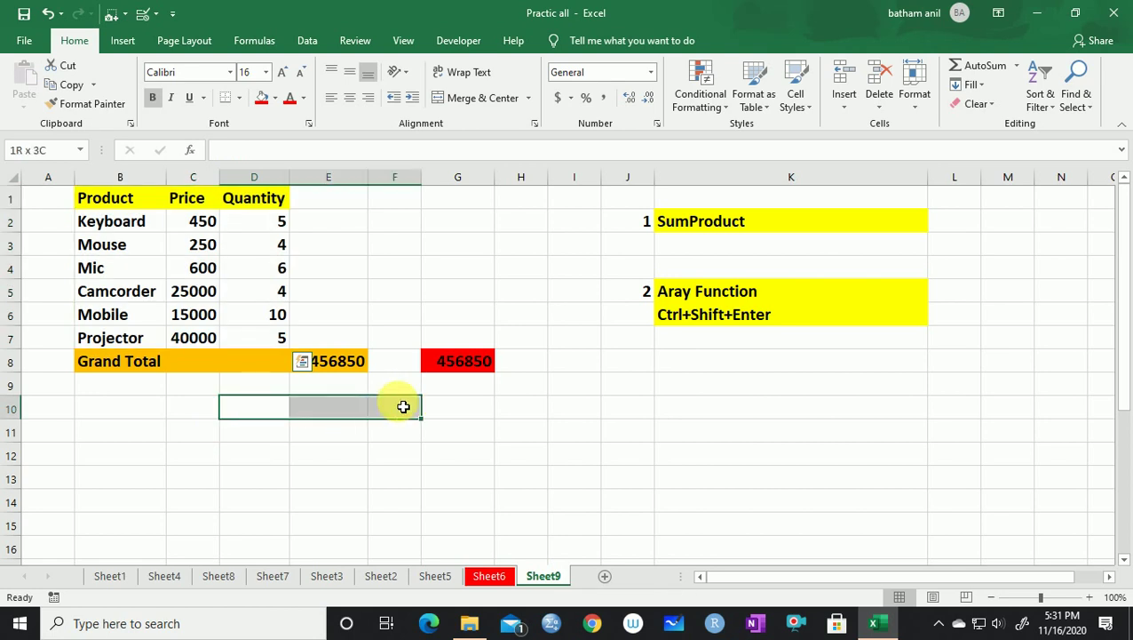
drag(207, 418, 302, 418)
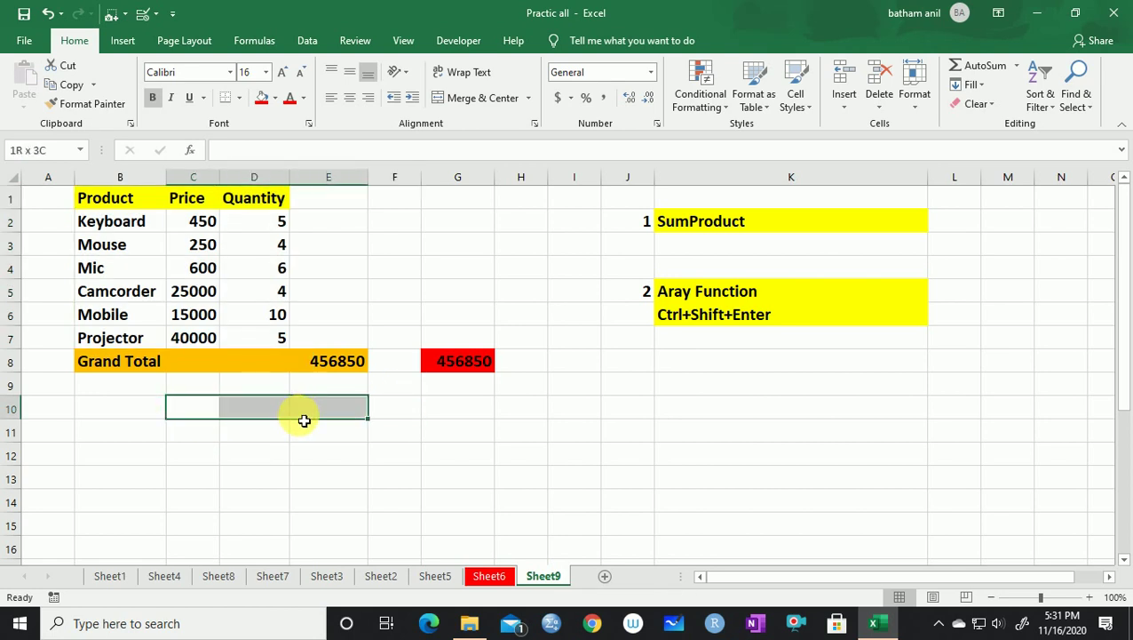
drag(304, 420, 307, 548)
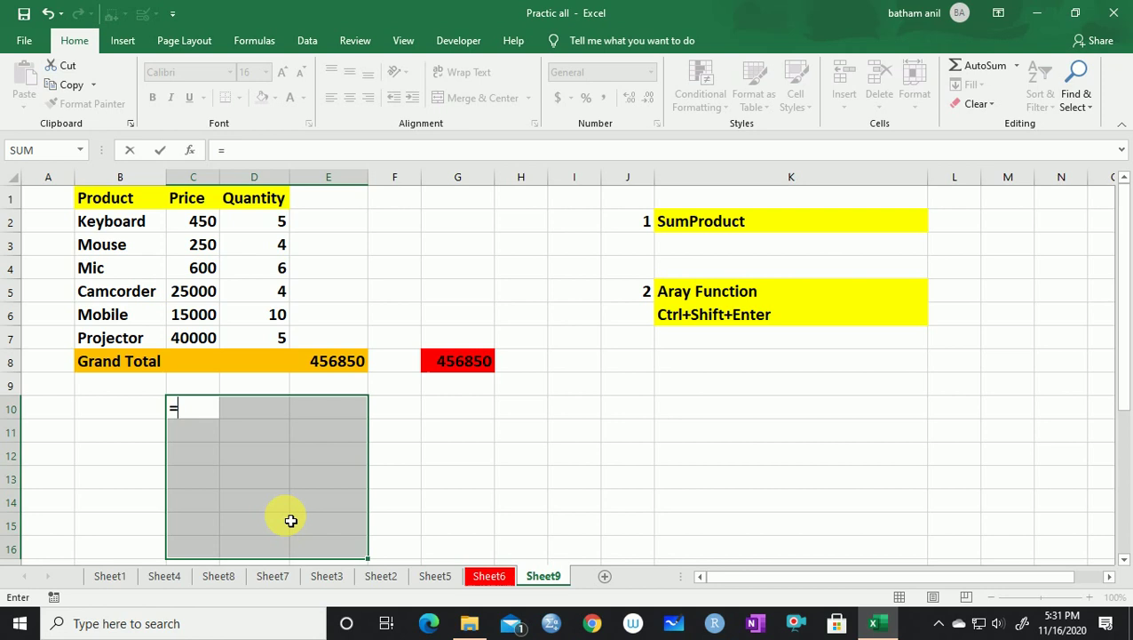
text(=tra)
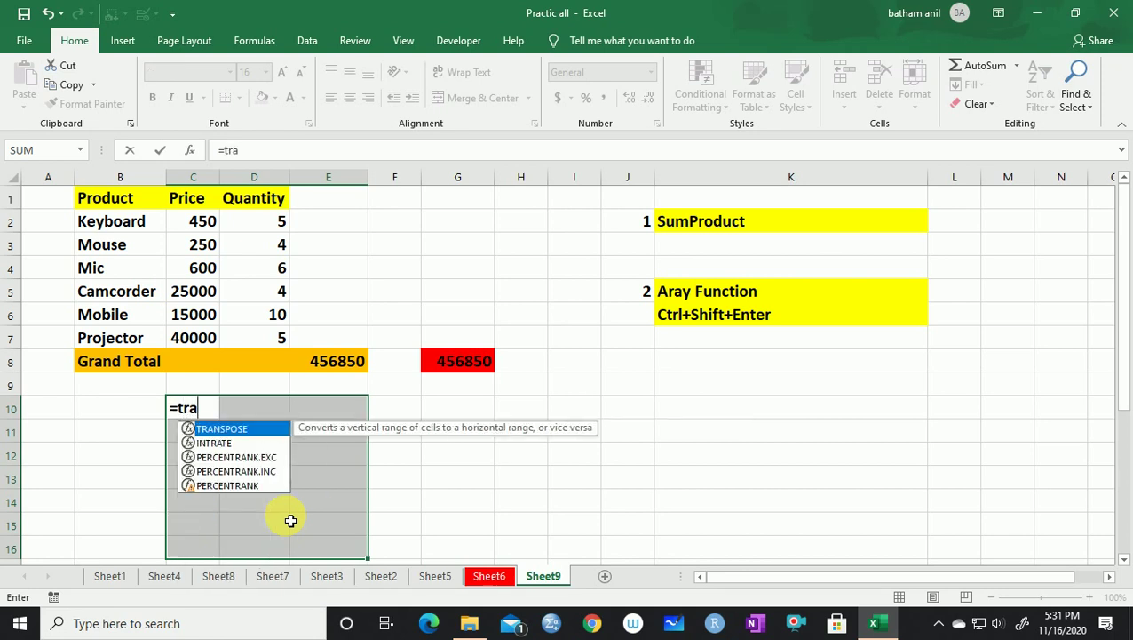
key(Tab)
drag(93, 197, 252, 337)
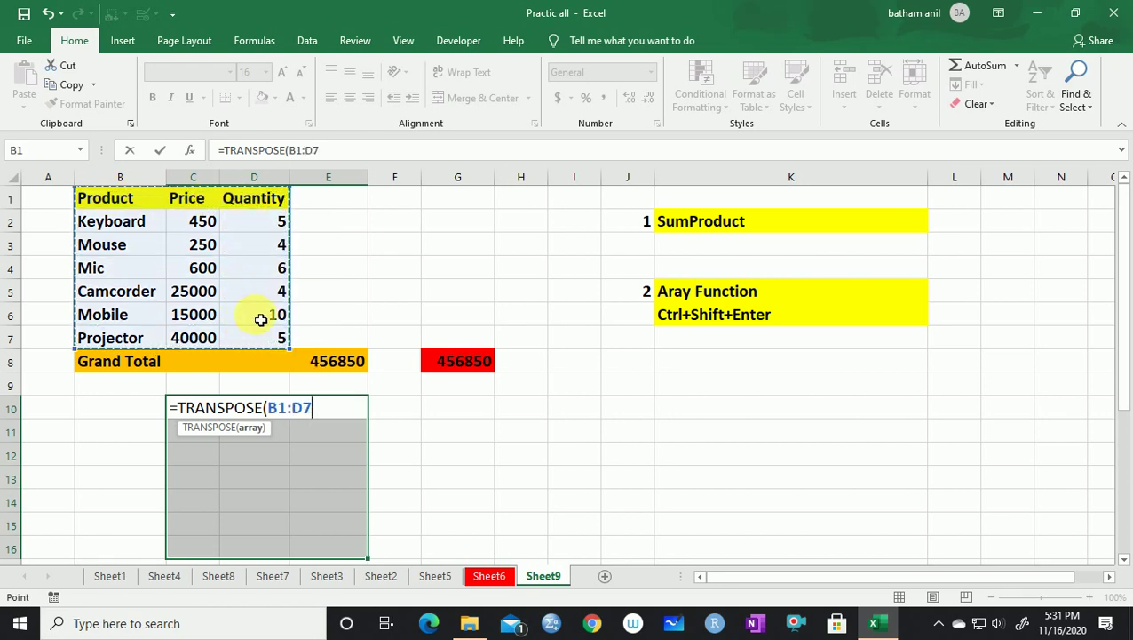
text())
key(ctrl+shift+Return)
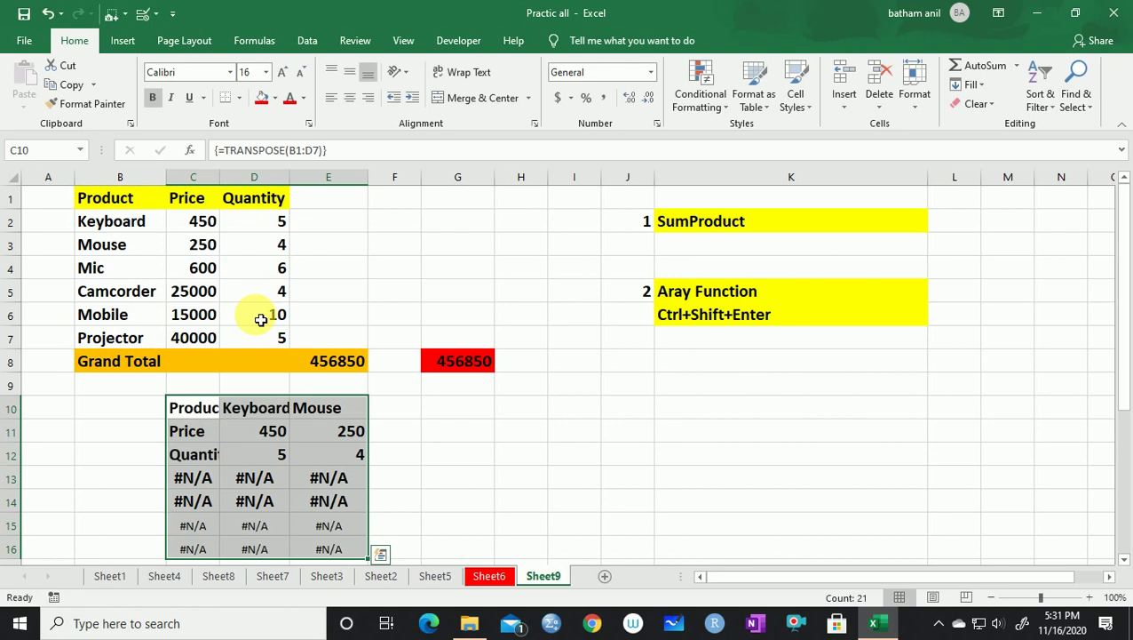
Widen column C so the transposed row labels fit with room to spare
scroll(216, 342, down, 1)
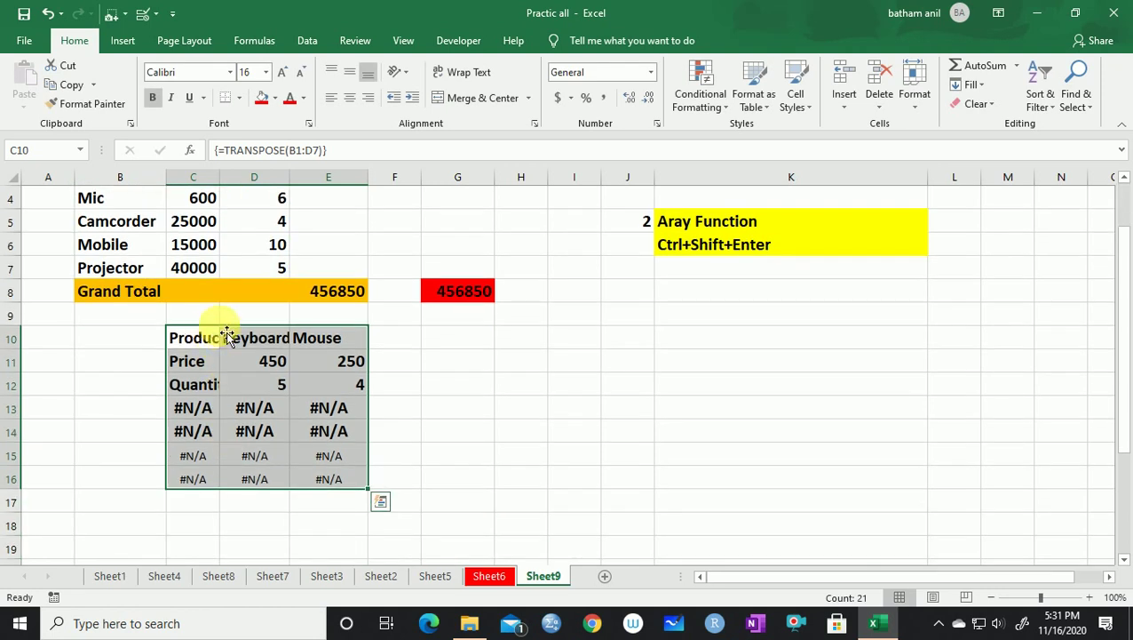
double_click(222, 188)
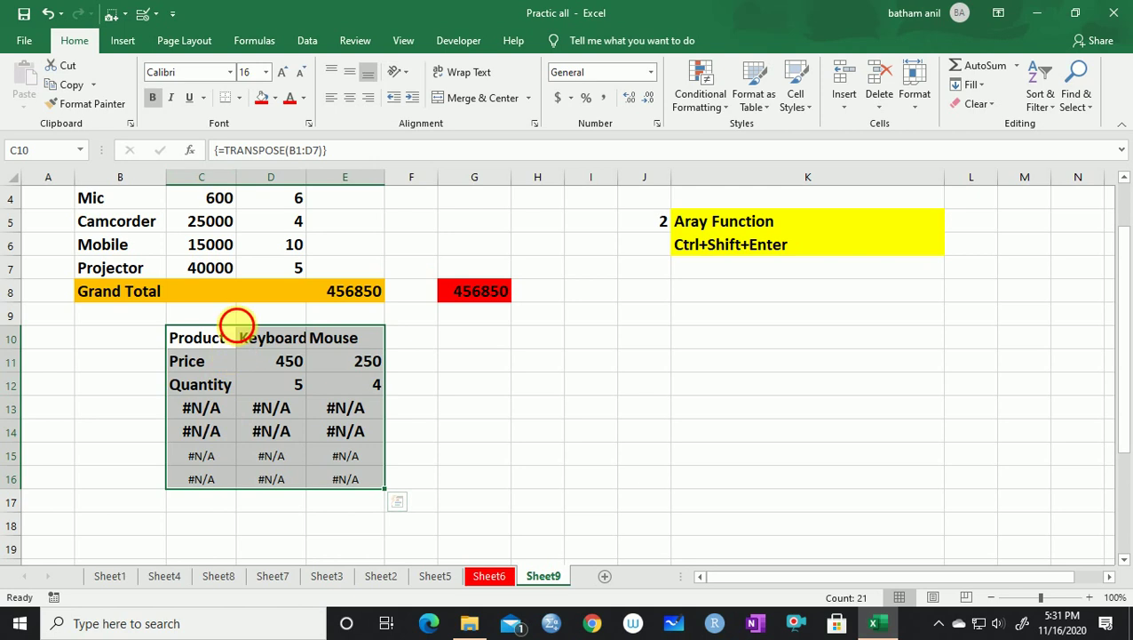
drag(236, 182, 282, 192)
Try to re-enter the TRANSPOSE formula in cell C13 alone, within the array range
click(235, 410)
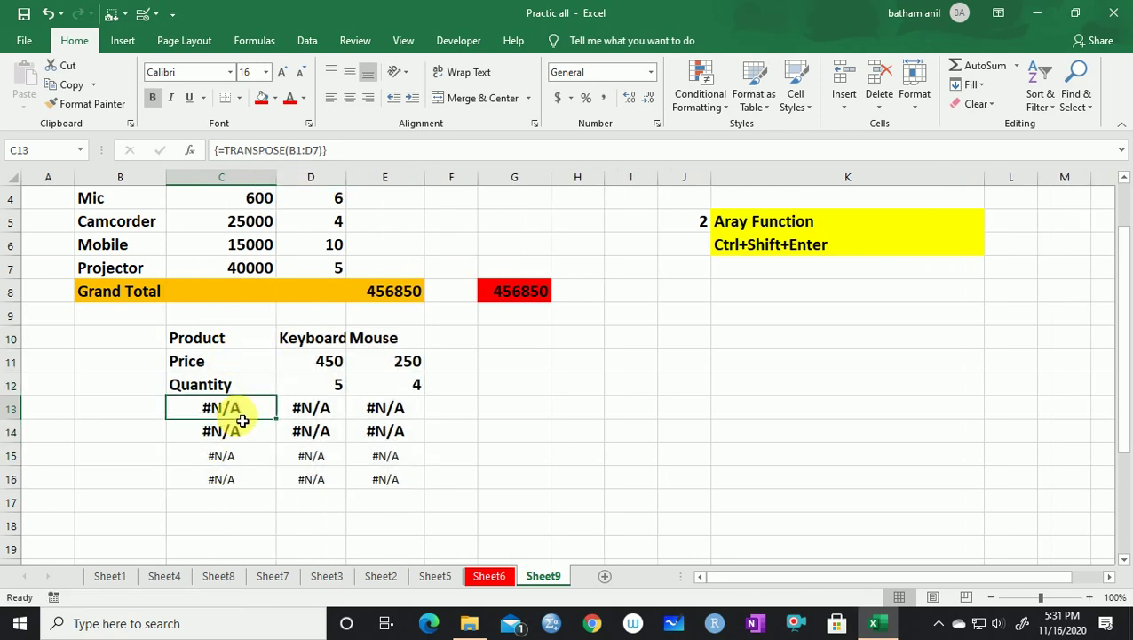
double_click(233, 406)
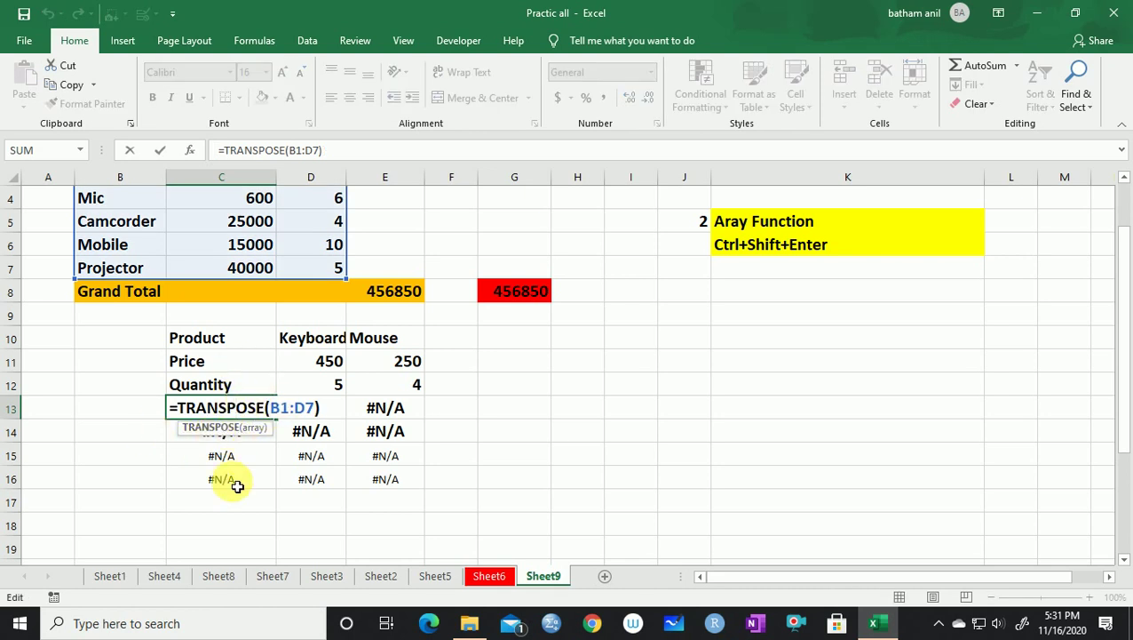
key(Return)
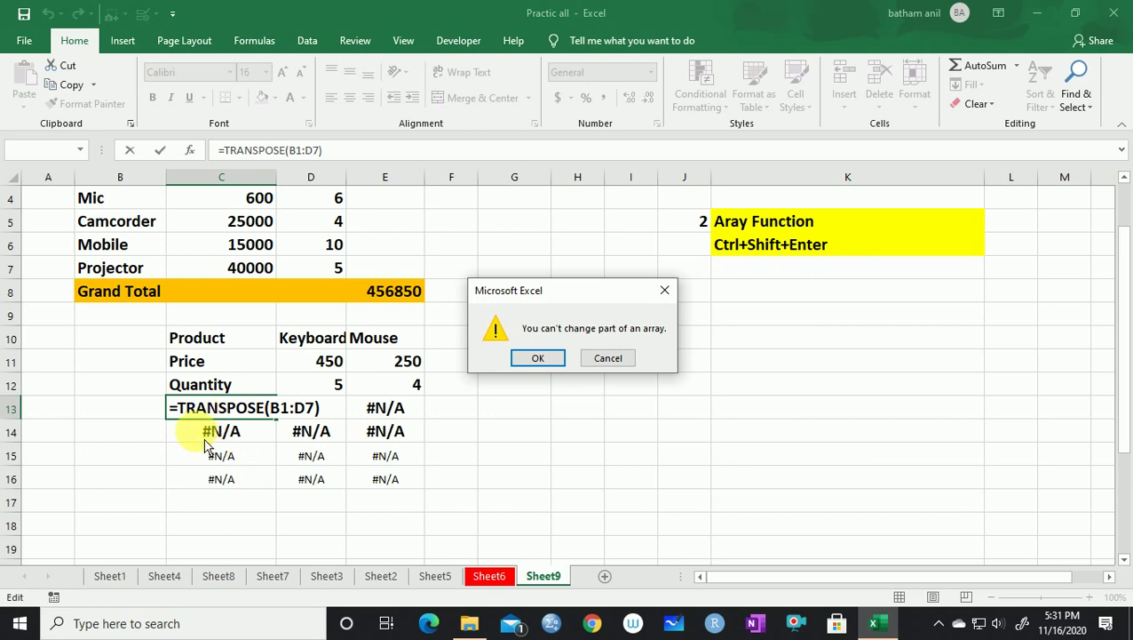
click(664, 290)
scroll(417, 470, up, 1)
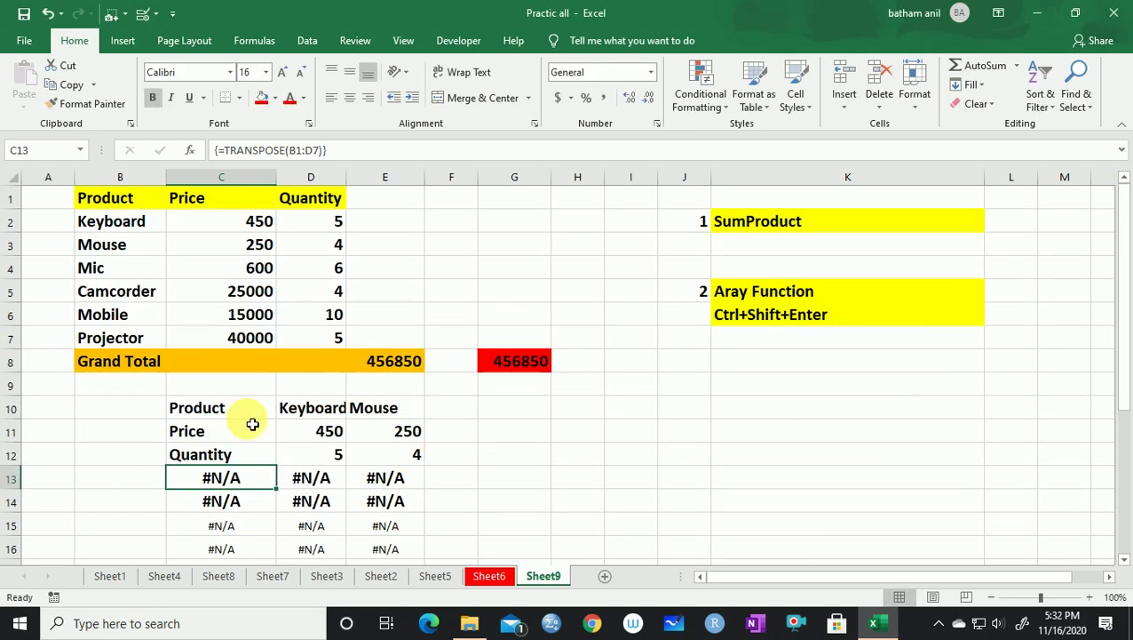
Clear the whole transposed array from C10:E16
drag(213, 414, 404, 491)
key(Delete)
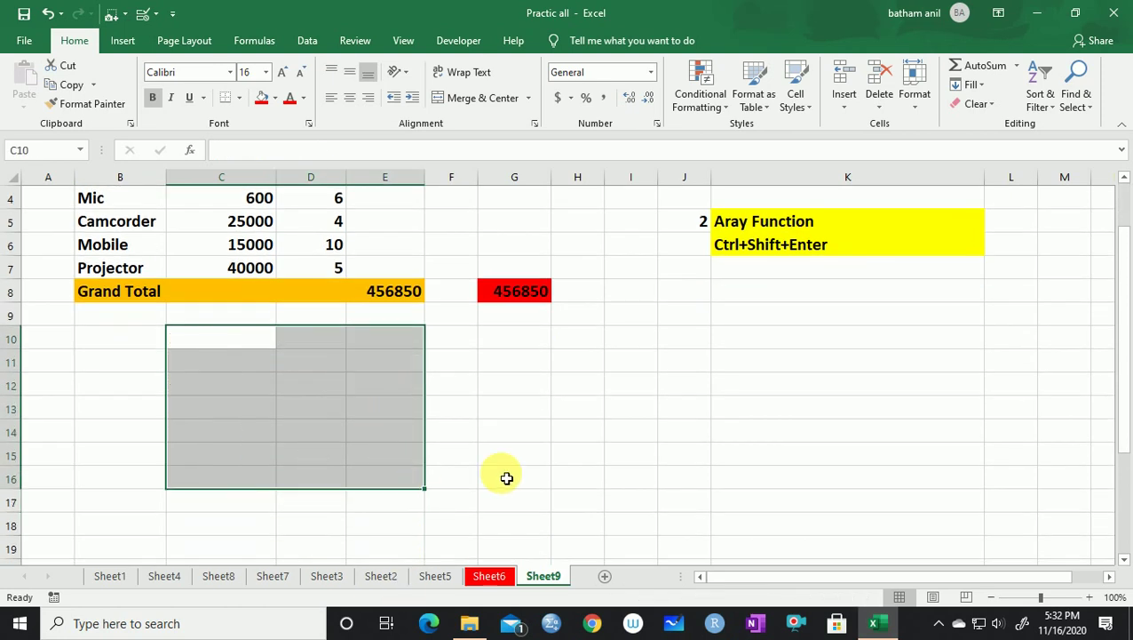
click(514, 479)
scroll(326, 459, up, 1)
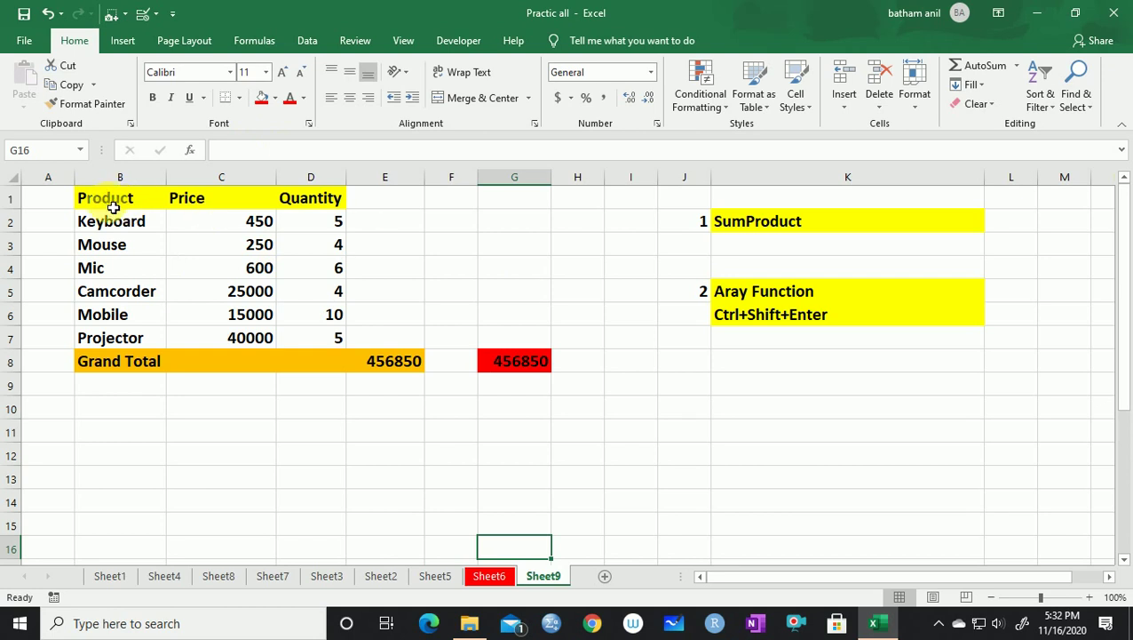
drag(116, 206, 300, 321)
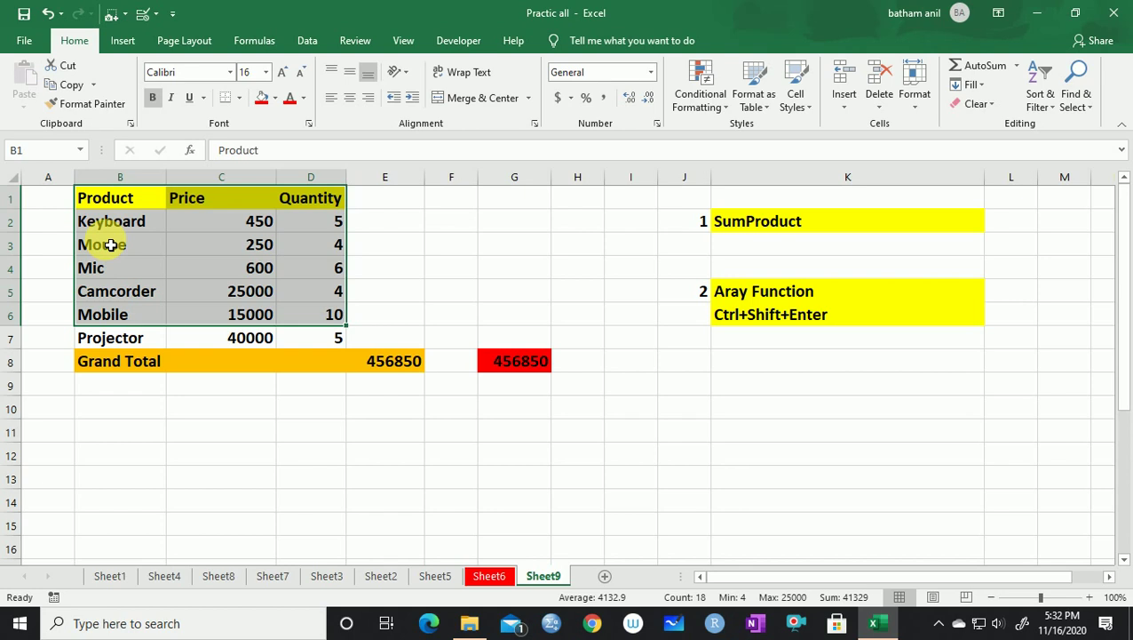
click(248, 204)
drag(162, 202, 314, 339)
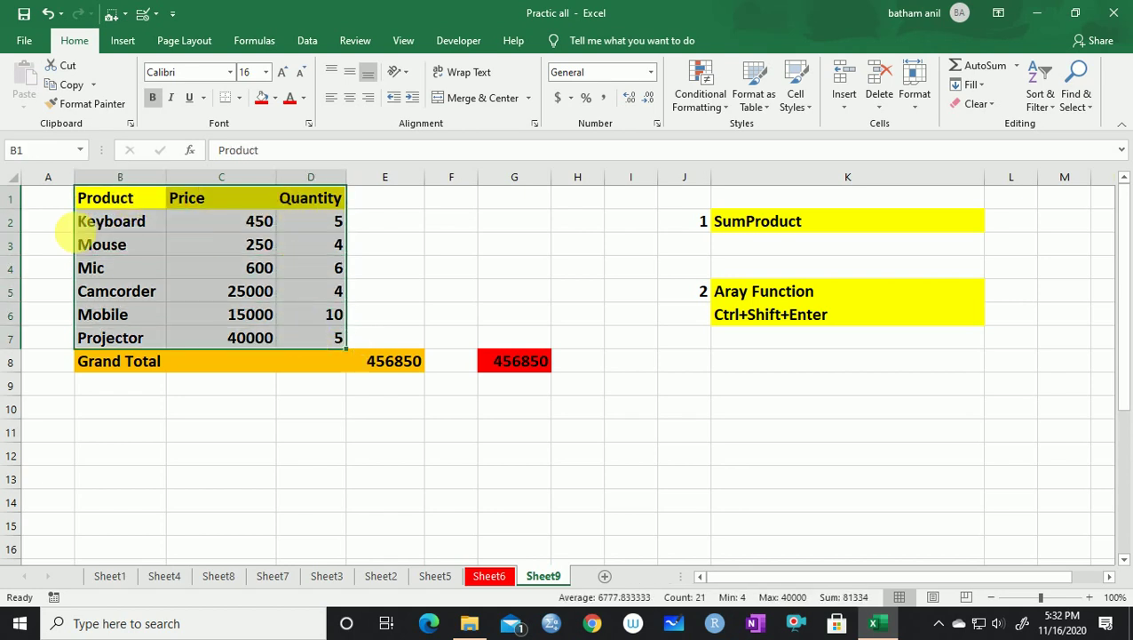
drag(142, 202, 325, 336)
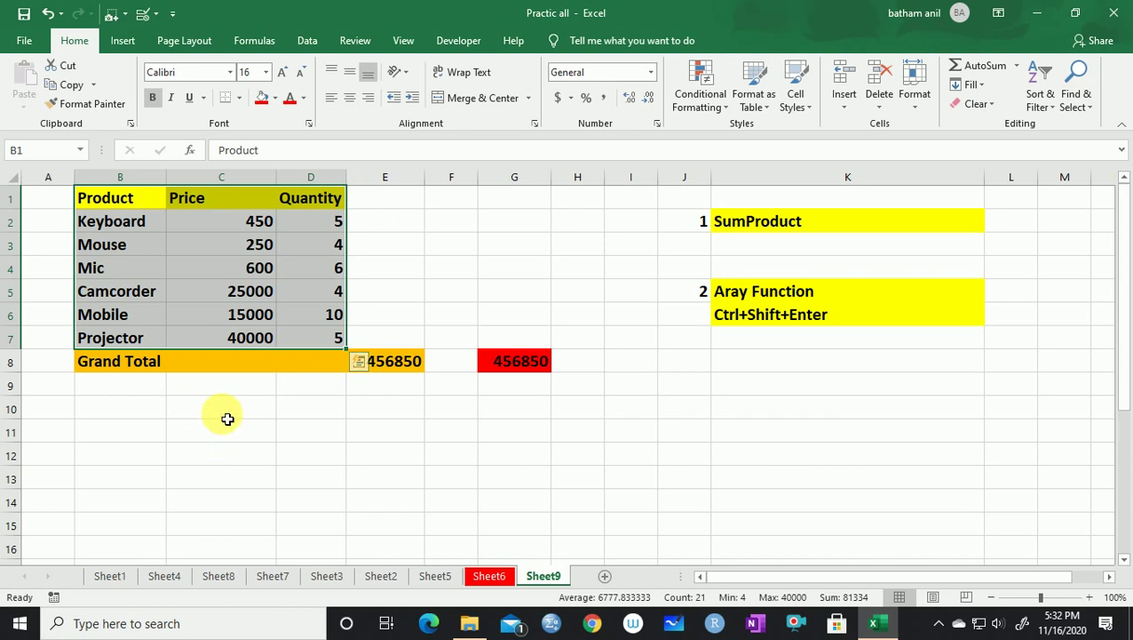
Transpose the product table into C10:I12 with the array formula =TRANSPOSE(B1:D7)
drag(227, 418, 518, 463)
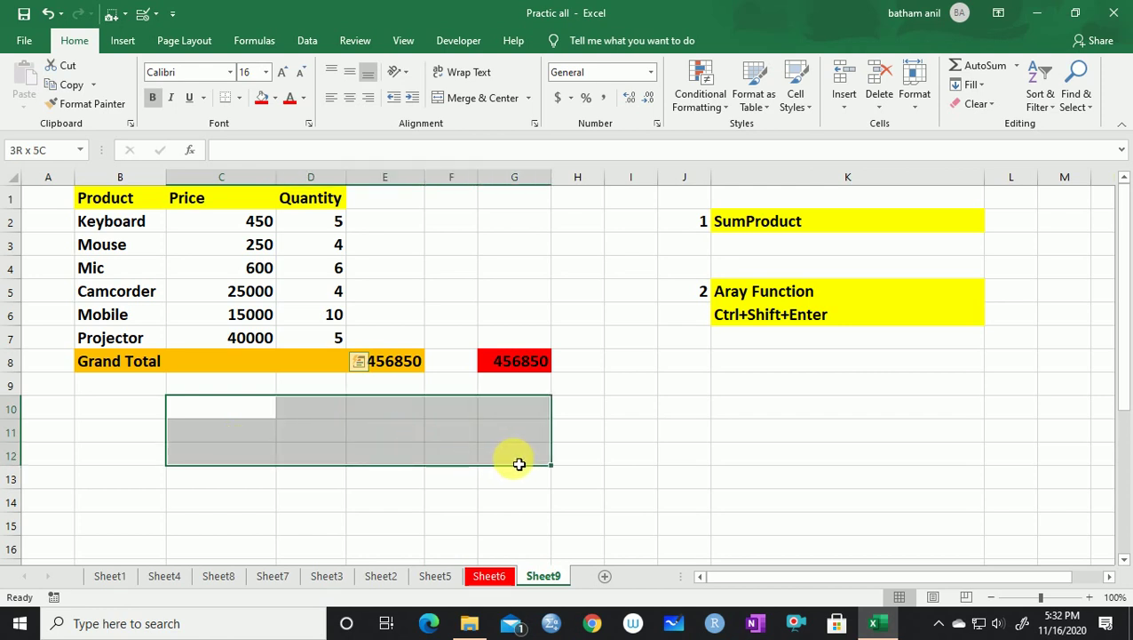
drag(519, 463, 681, 465)
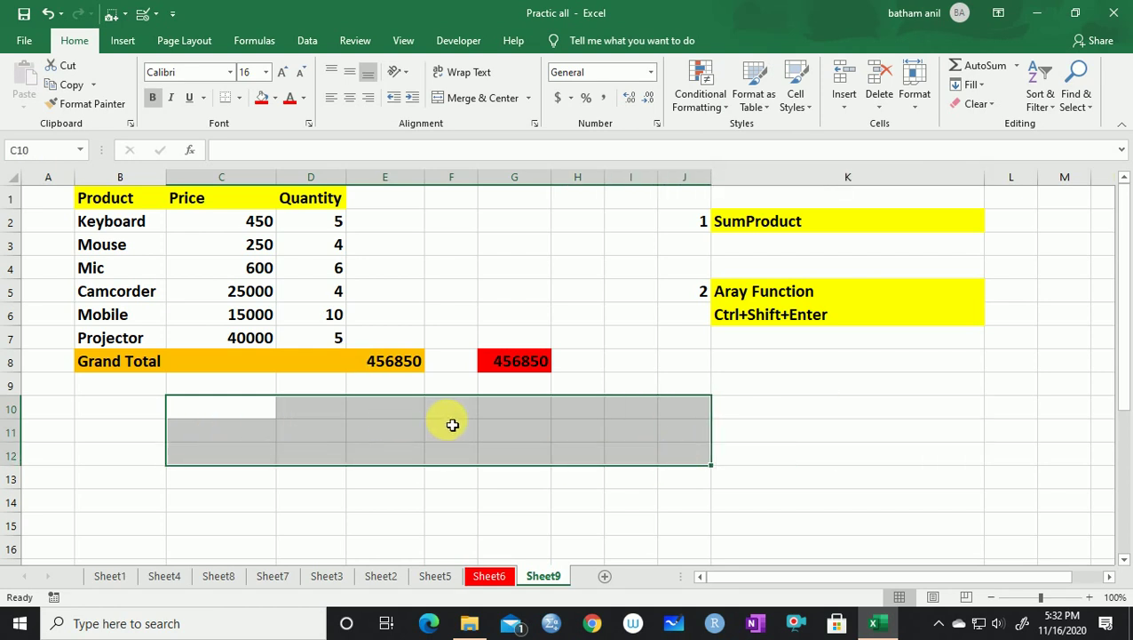
drag(235, 407, 641, 459)
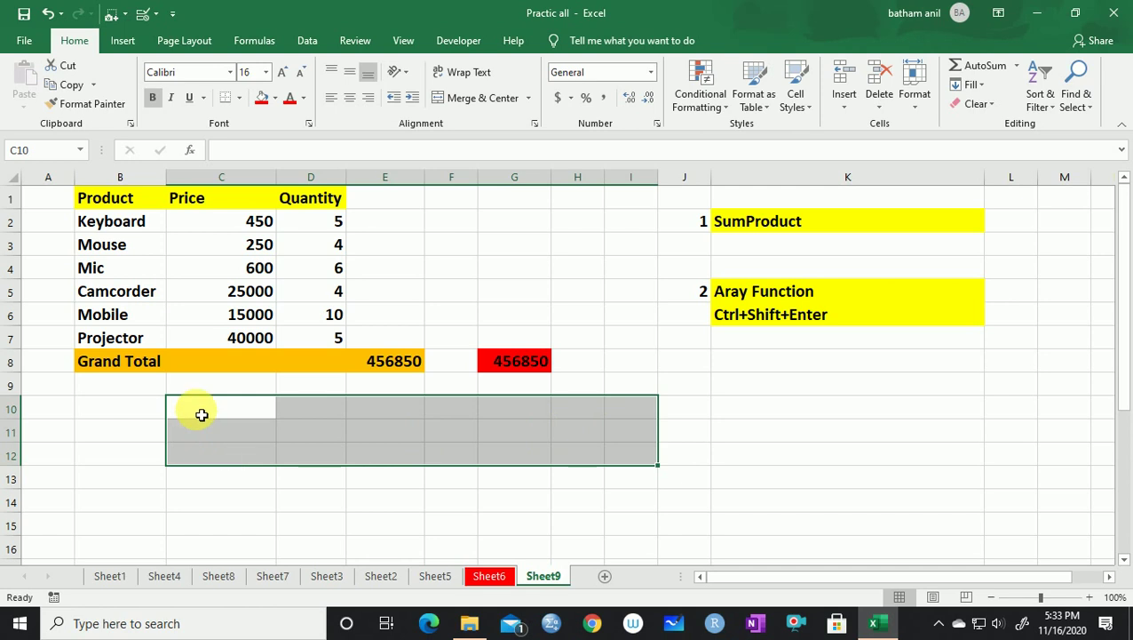
text(=tra)
key(Tab)
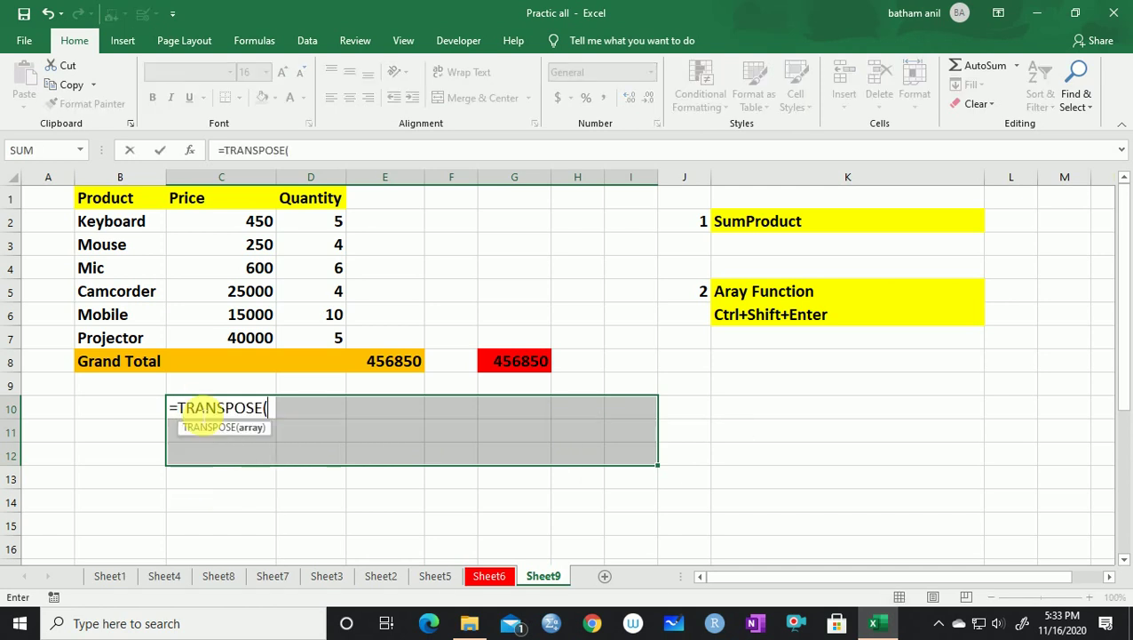
click(119, 197)
drag(254, 220, 323, 342)
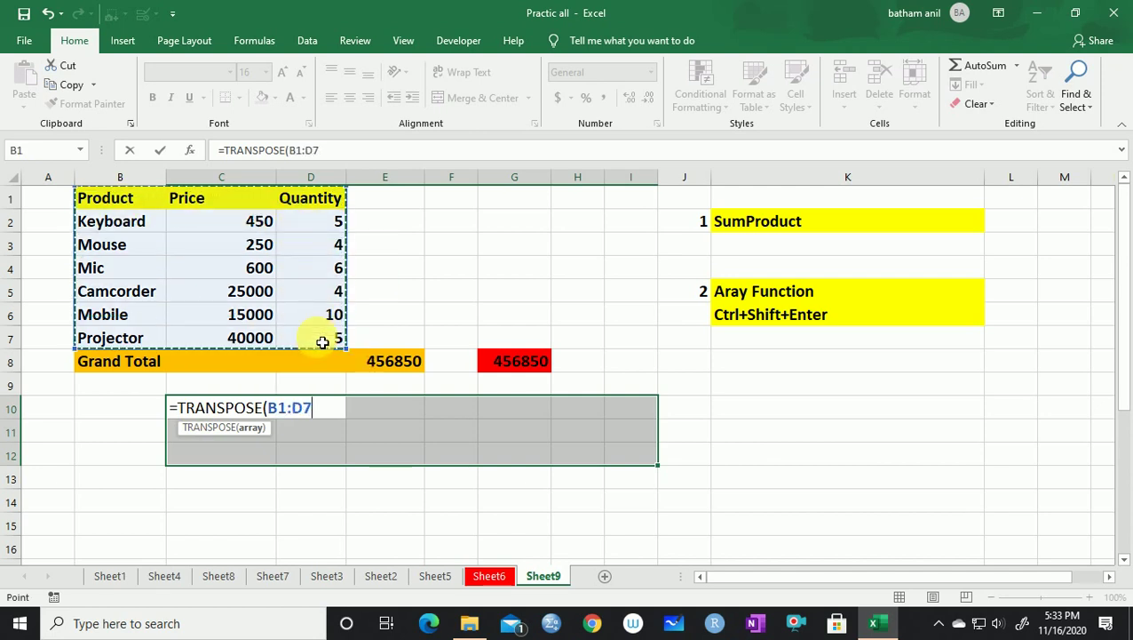
key(ctrl+shift+Return)
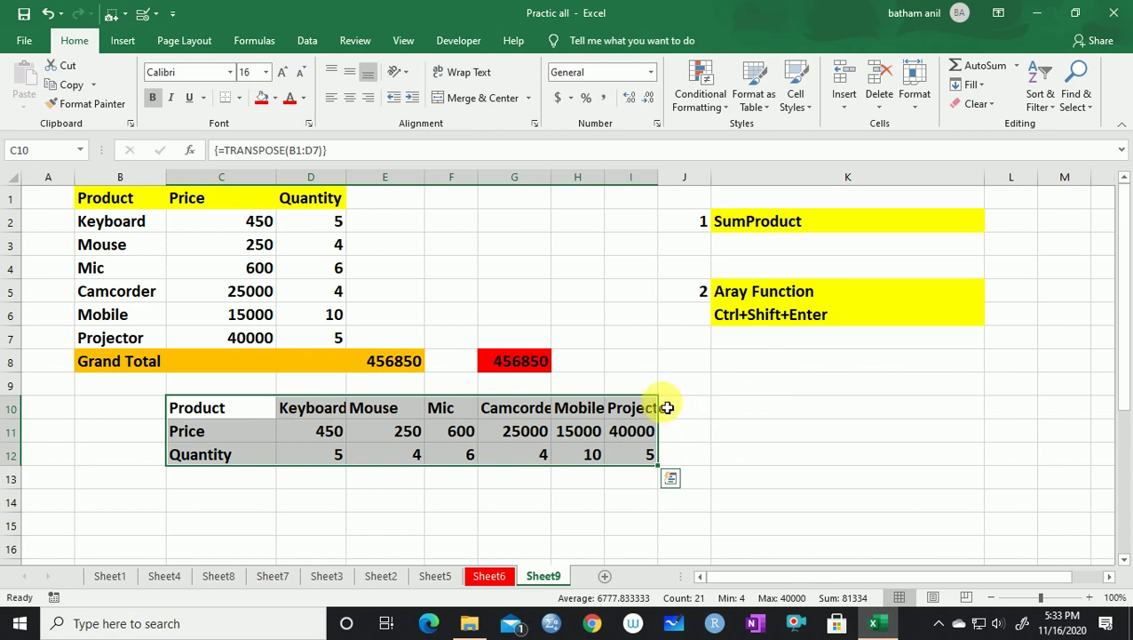
Auto-fit the widths of columns I and G to their contents
double_click(666, 187)
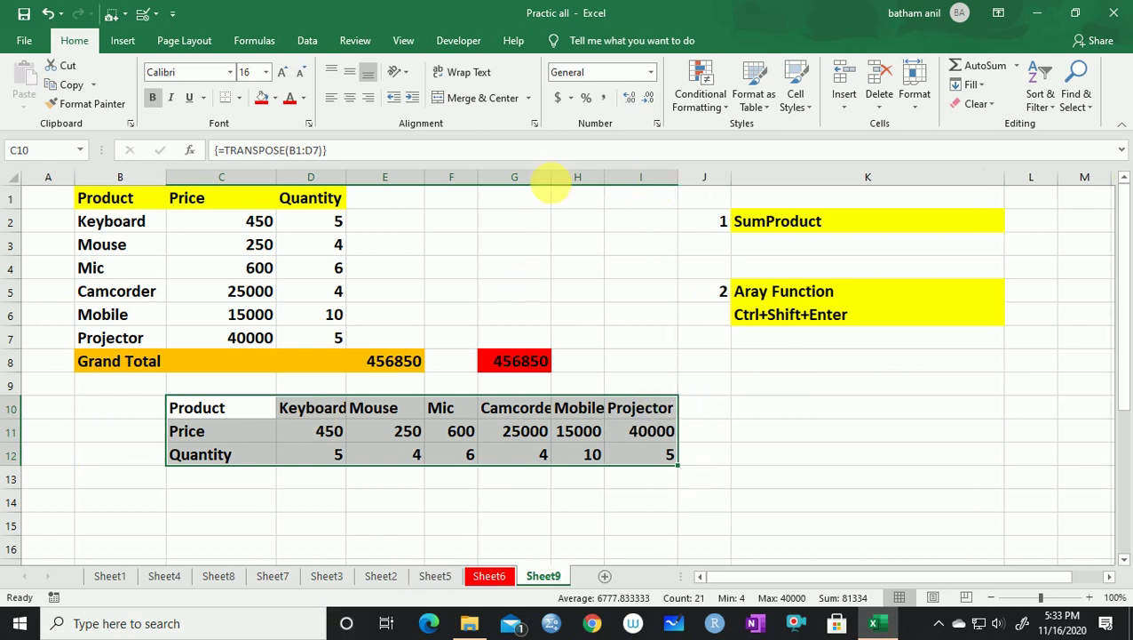
double_click(551, 177)
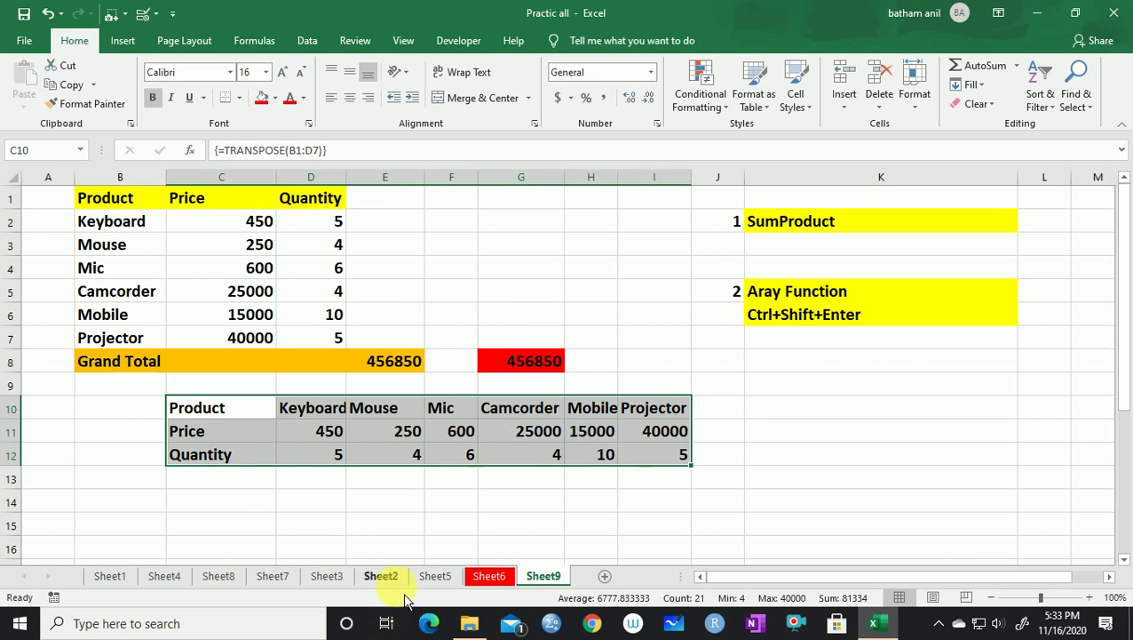